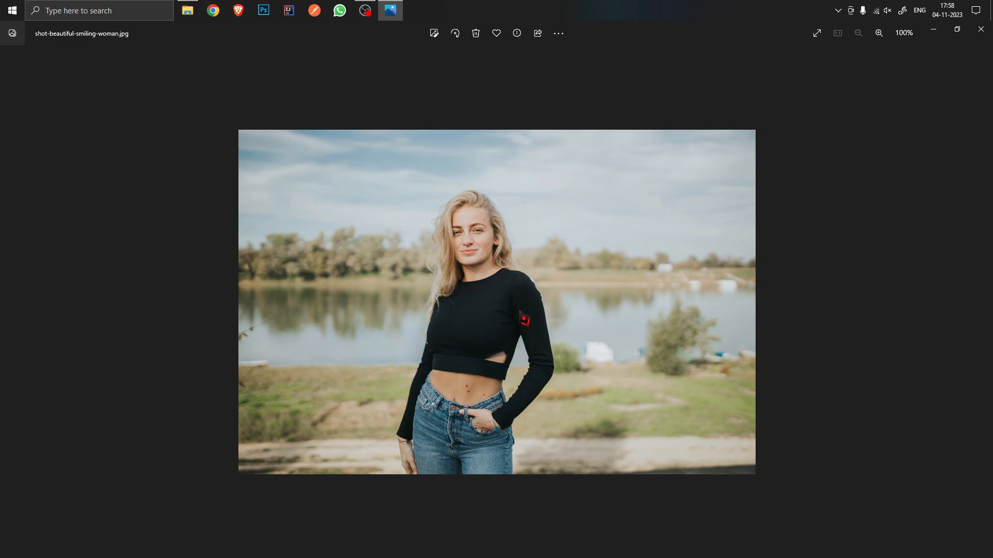
Close the picture preview and launch Adobe Photoshop CC 2019.
left_click(981, 29)
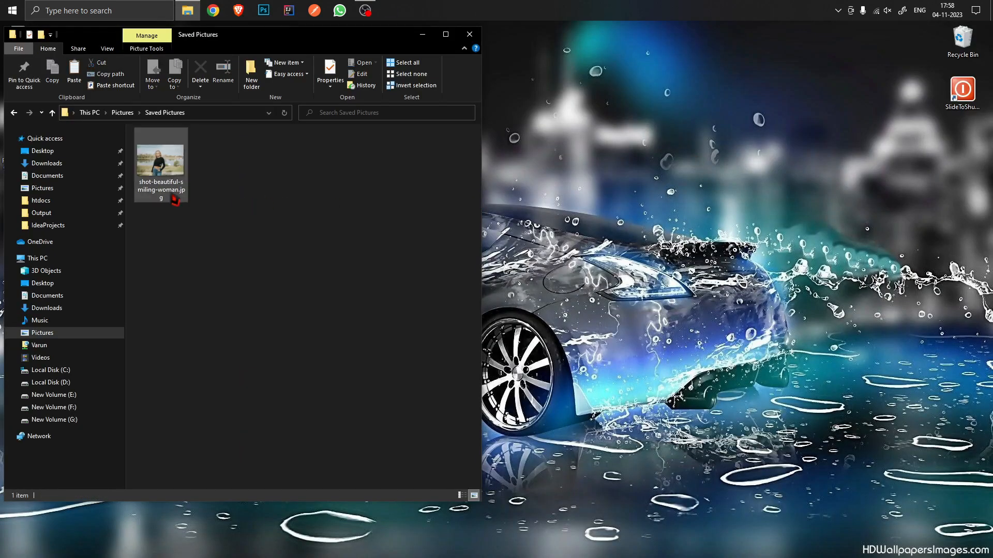
key("super")
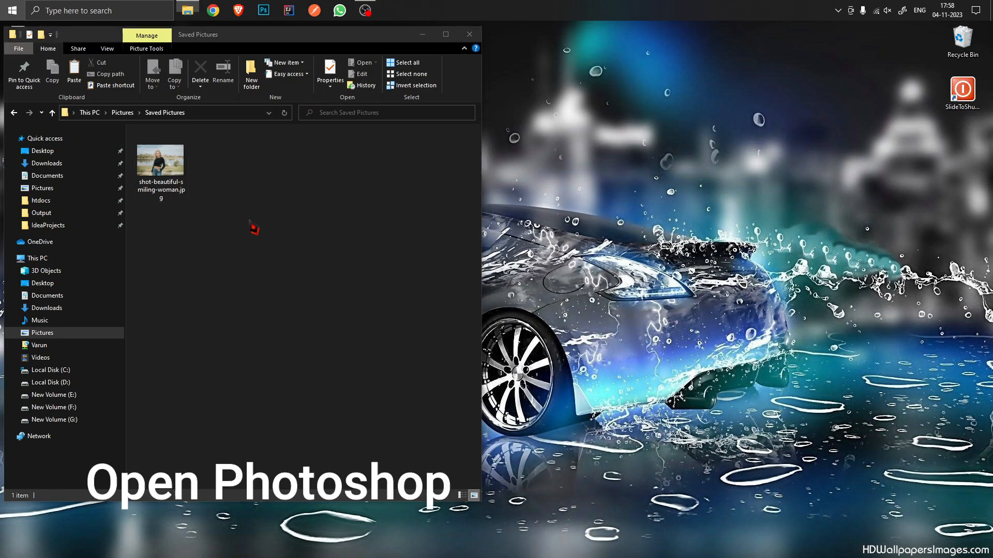
type("photo")
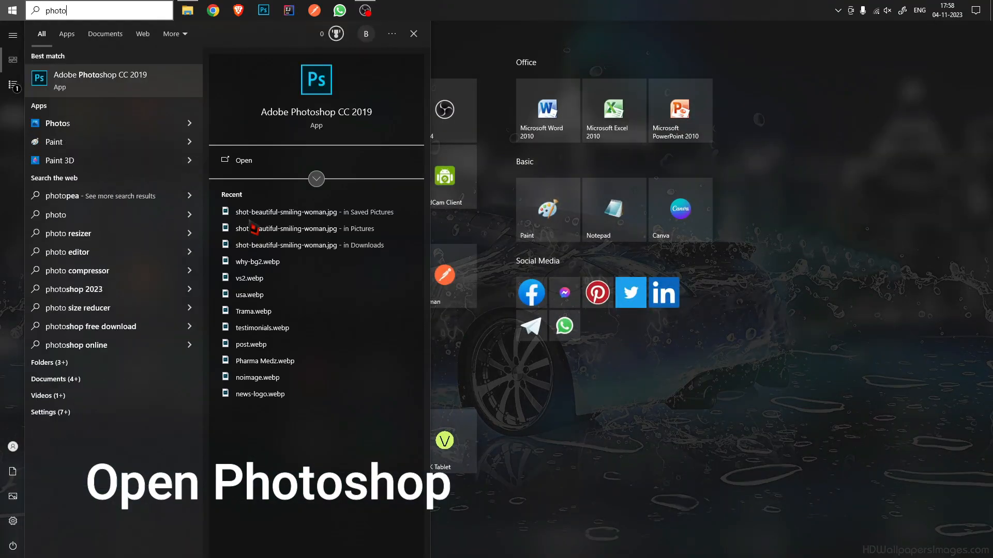
left_click(247, 165)
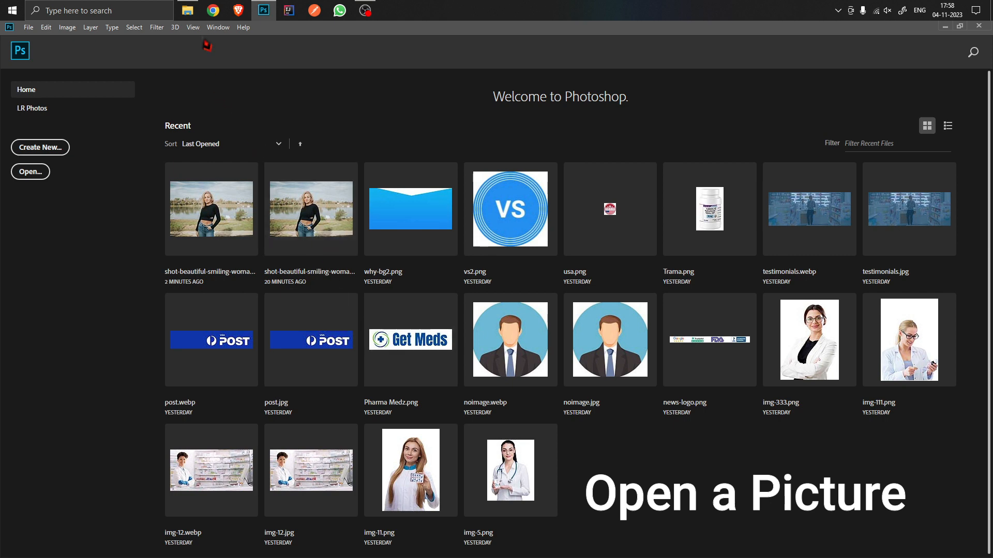
Open shot-beautiful-smiling-woman.jpg from the Saved Pictures folder as a document in Photoshop.
left_click(187, 10)
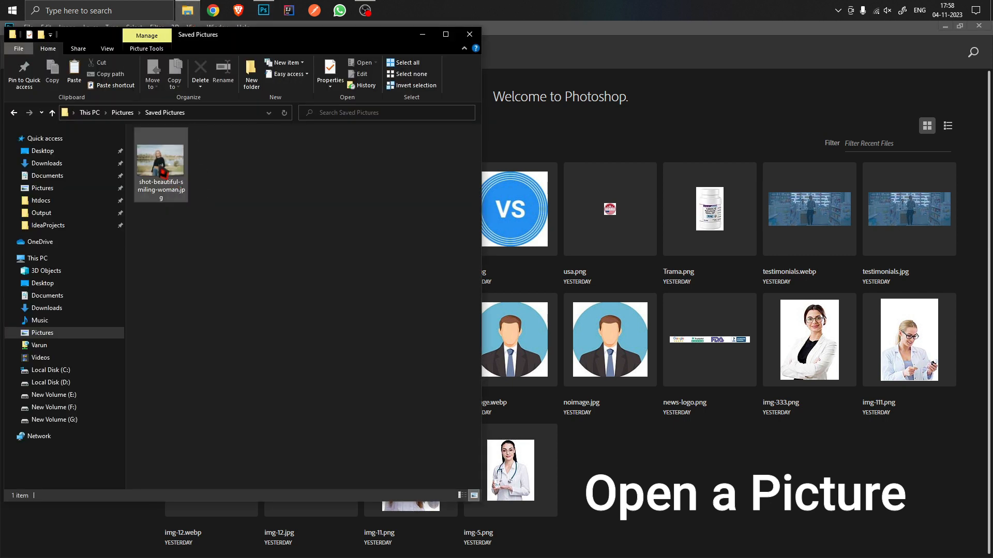
left_click_drag(164, 174, 617, 309)
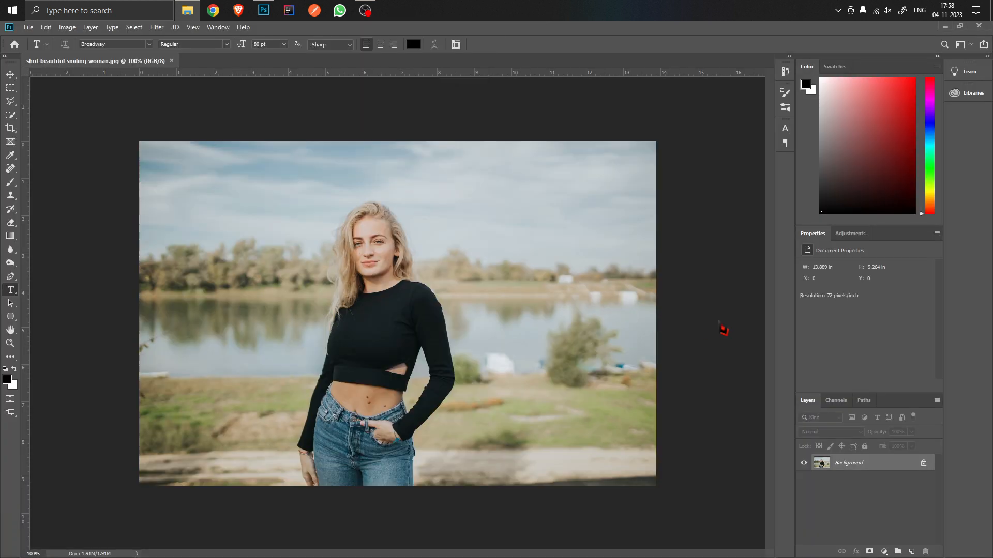
left_click(722, 331)
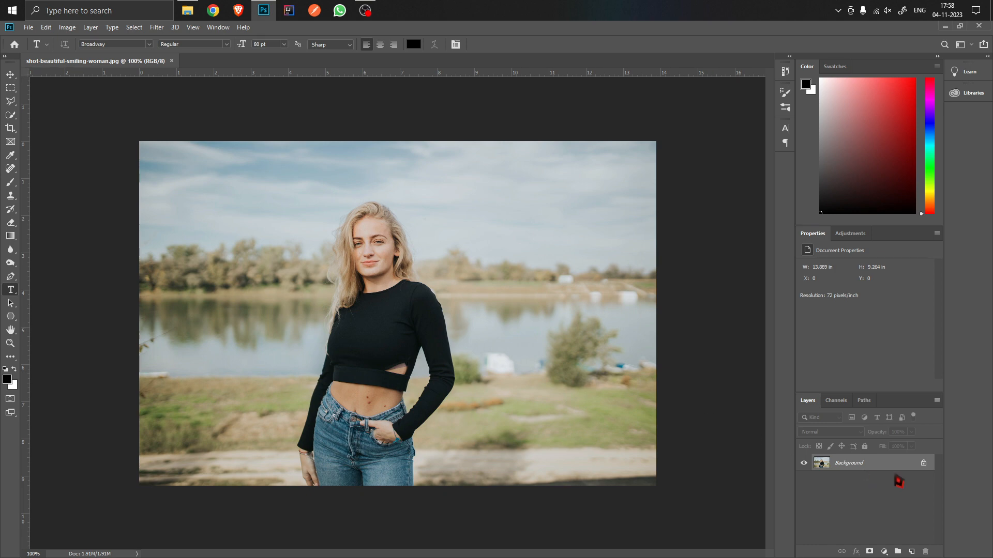
Unlock the Background layer and duplicate it.
left_click(924, 464)
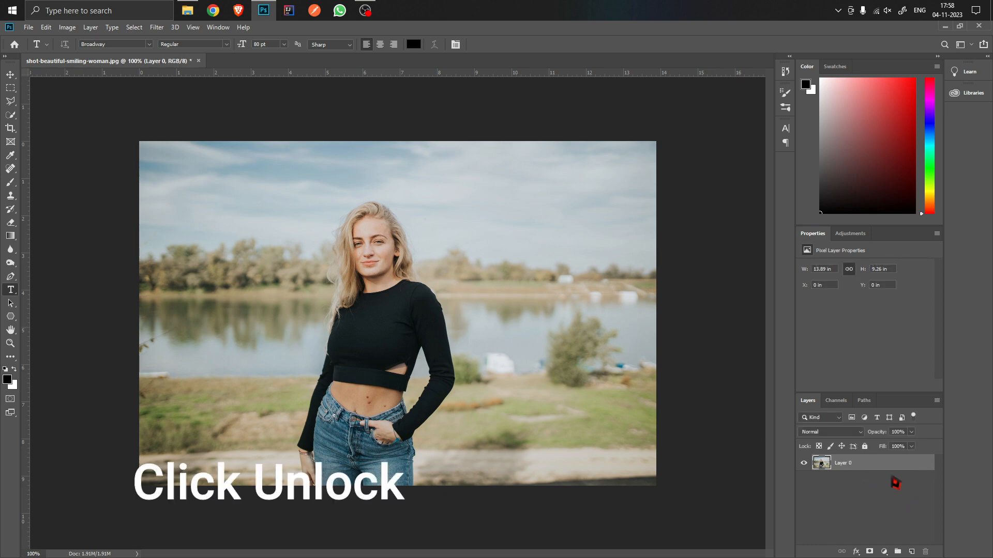
left_click_drag(886, 465, 882, 551)
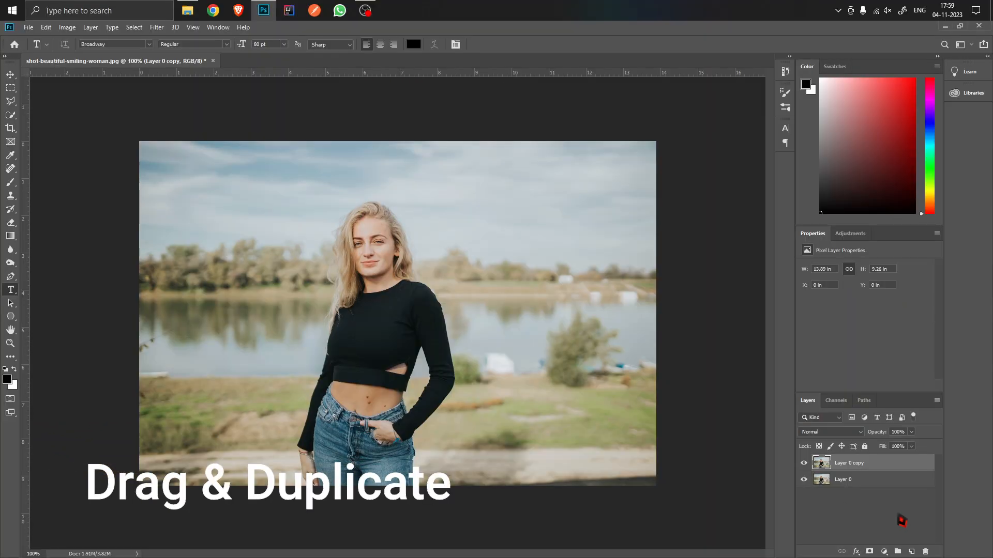
Rename the lower image layer as Original.
left_click(848, 482)
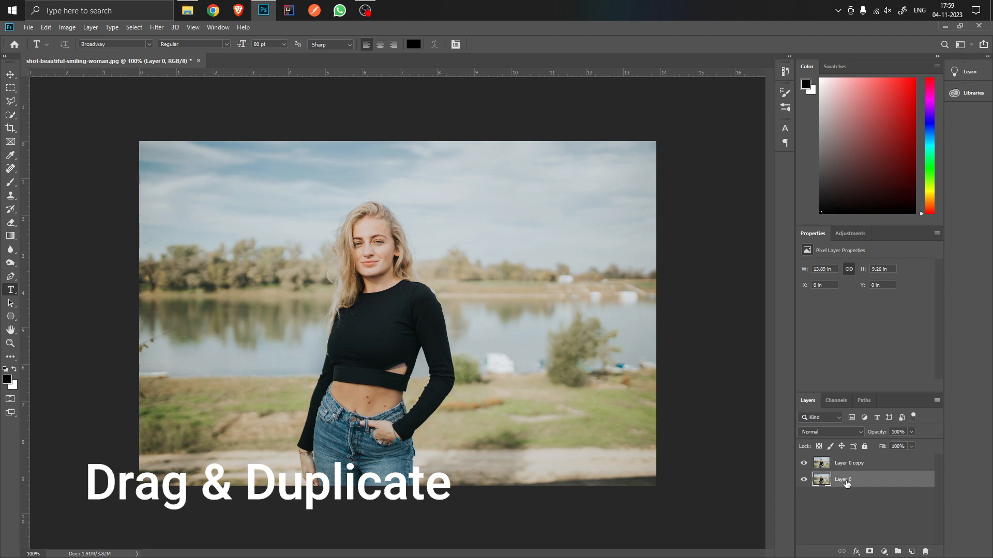
double_click(843, 480)
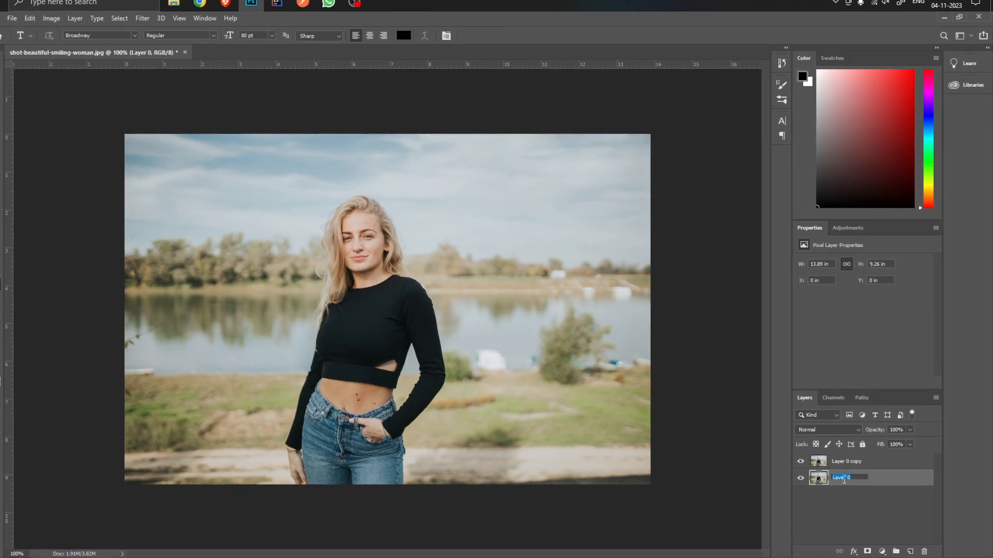
type("o")
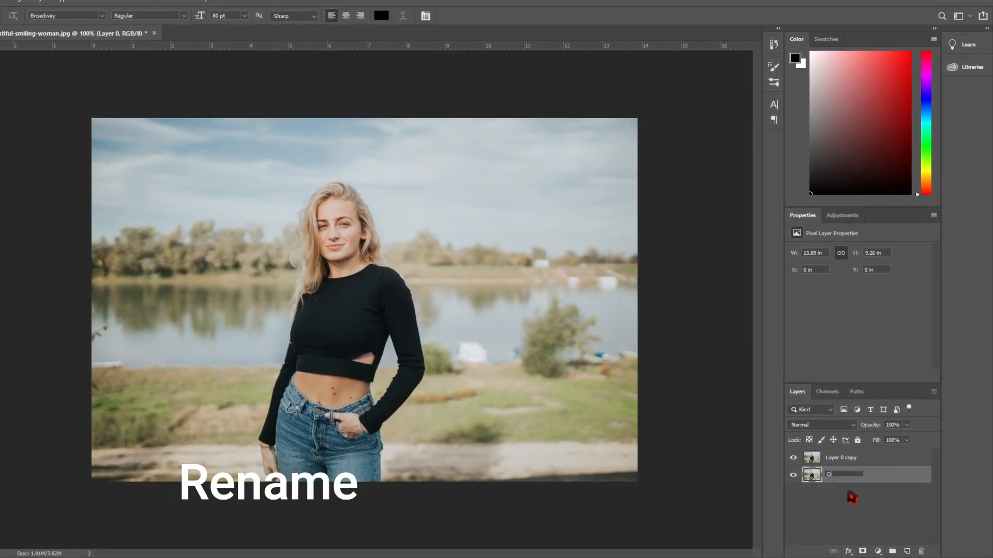
type("rigin")
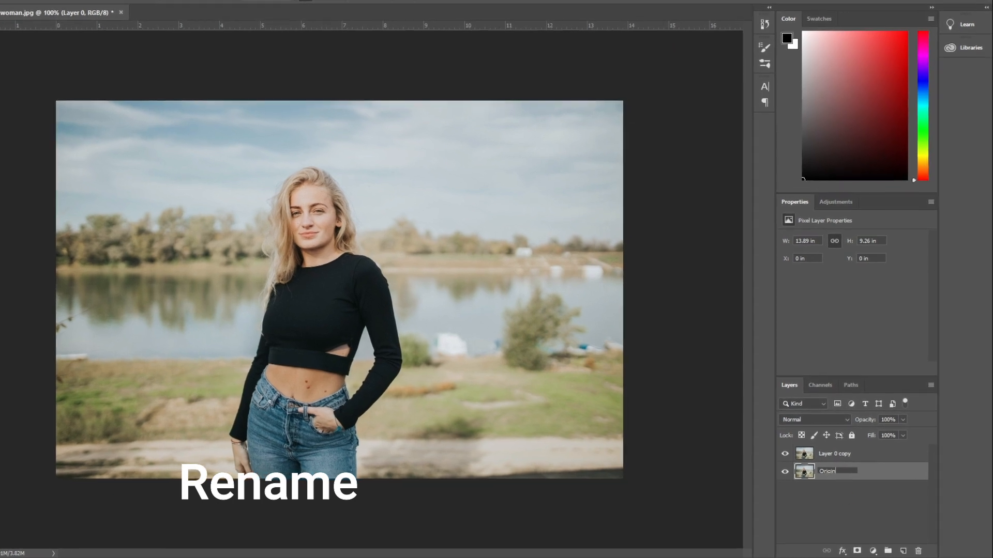
type("al")
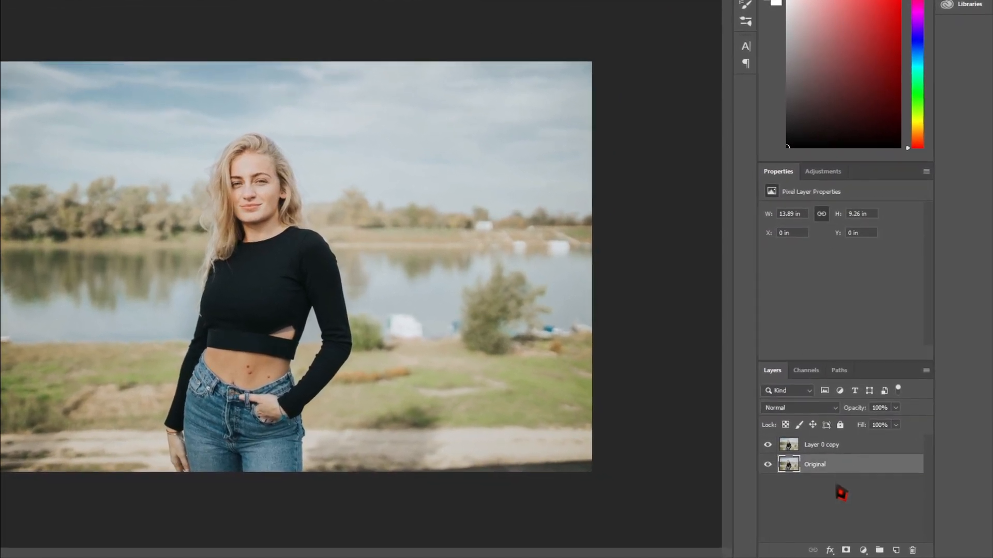
left_click(838, 493)
Rename the duplicated image layer as work.
double_click(823, 446)
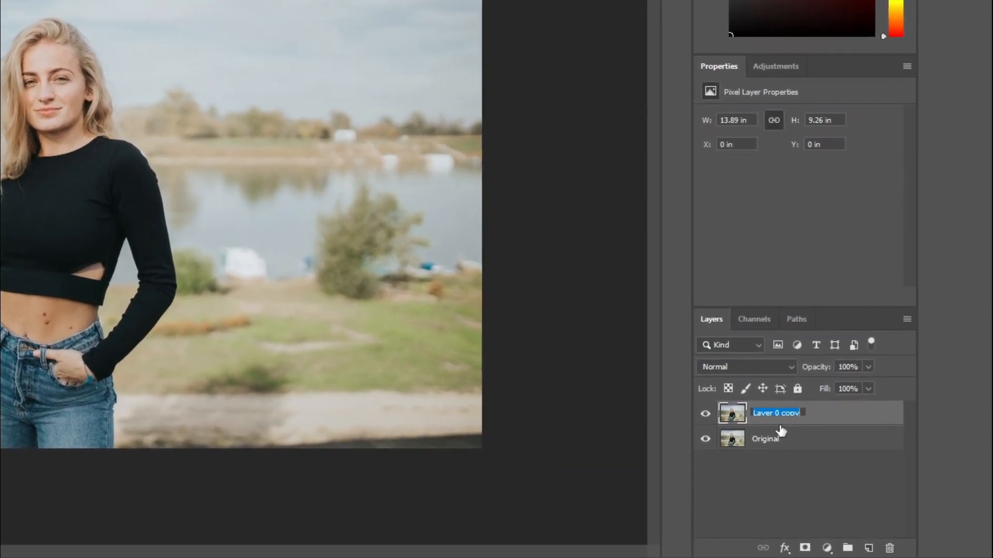
type("Work")
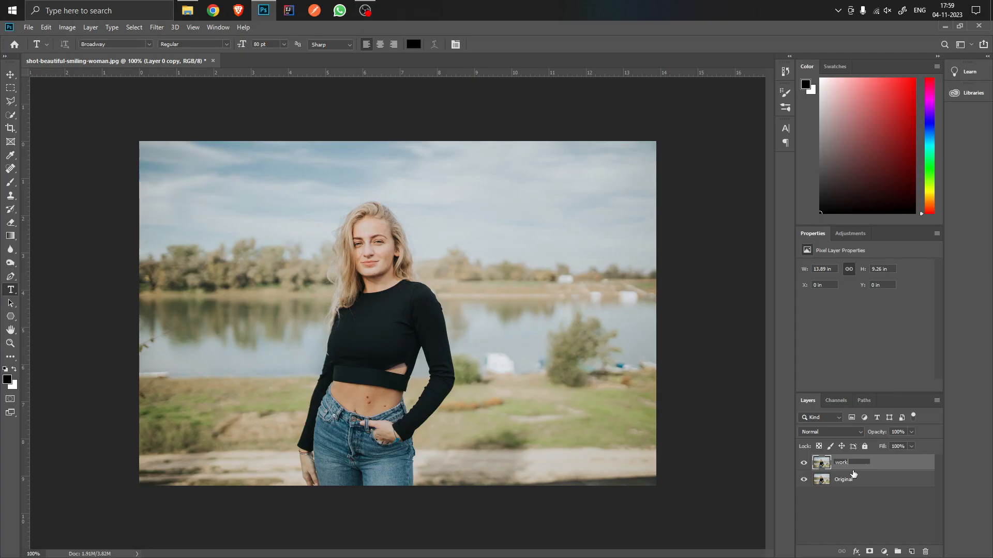
left_click(861, 507)
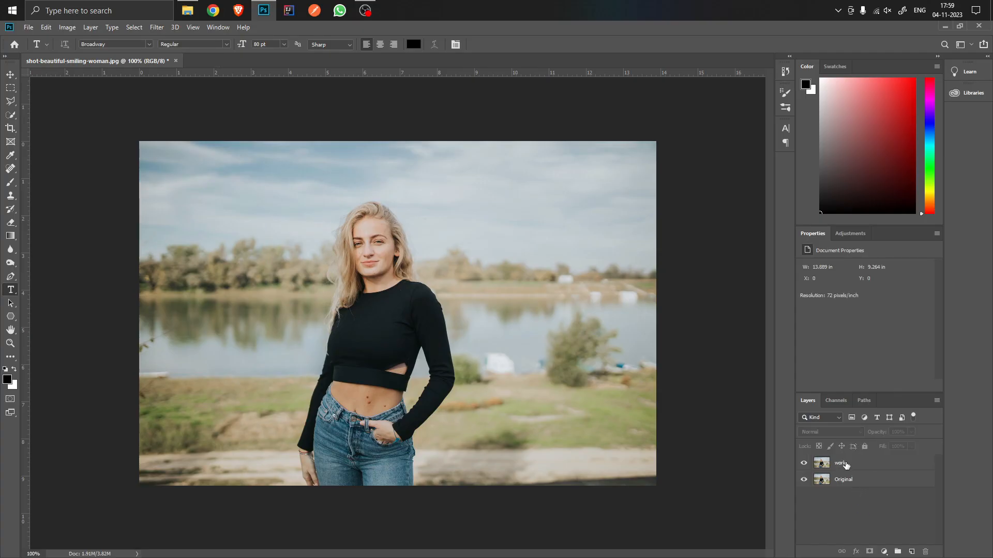
Add the text "Tourism Place" above the work layer and shift it right across the sky to about X 2.45 in, Y 0.38 in.
left_click(860, 464)
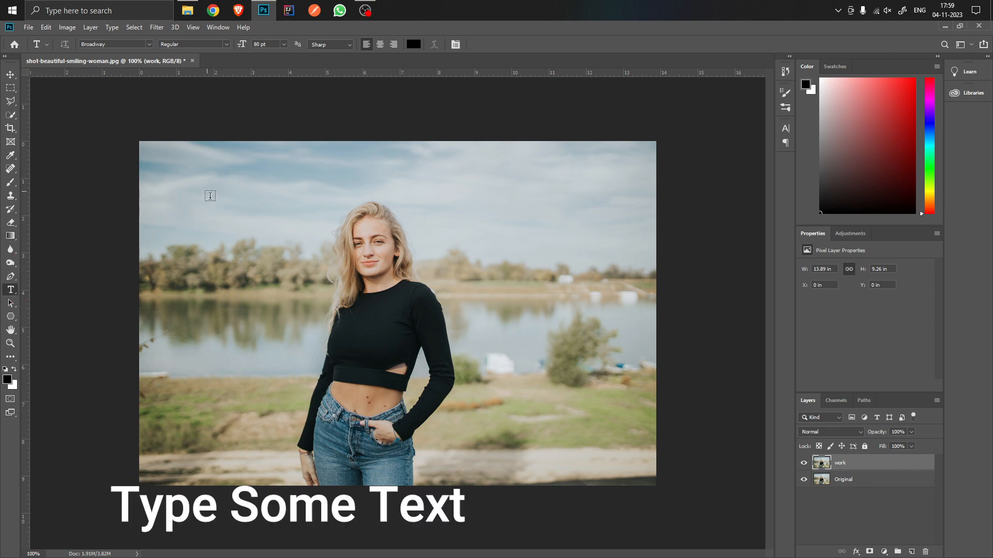
left_click(236, 239)
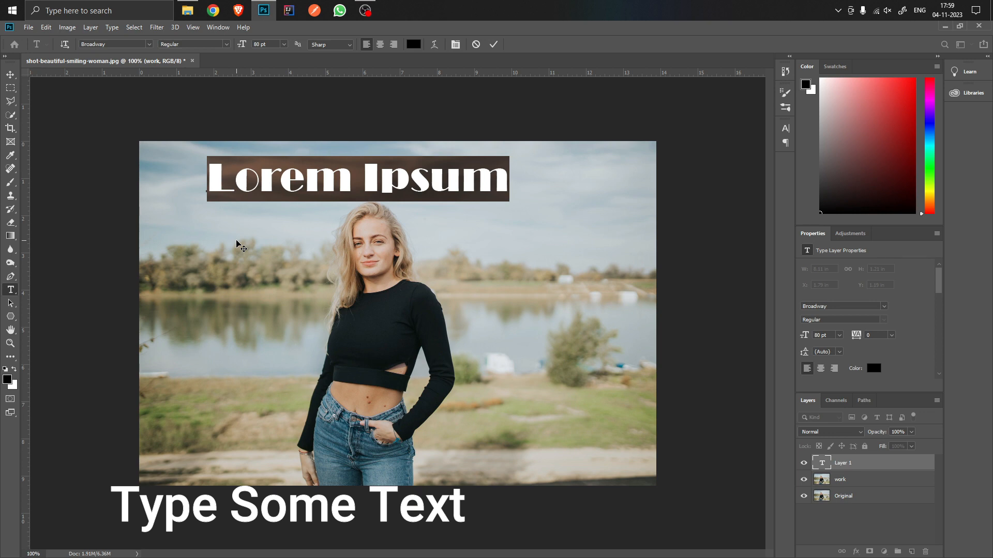
type("I")
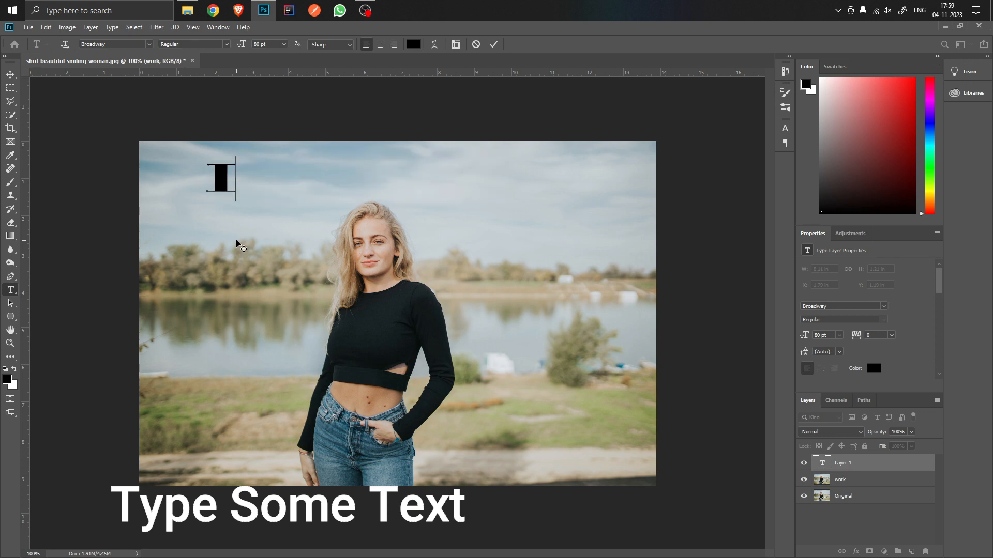
type("ou")
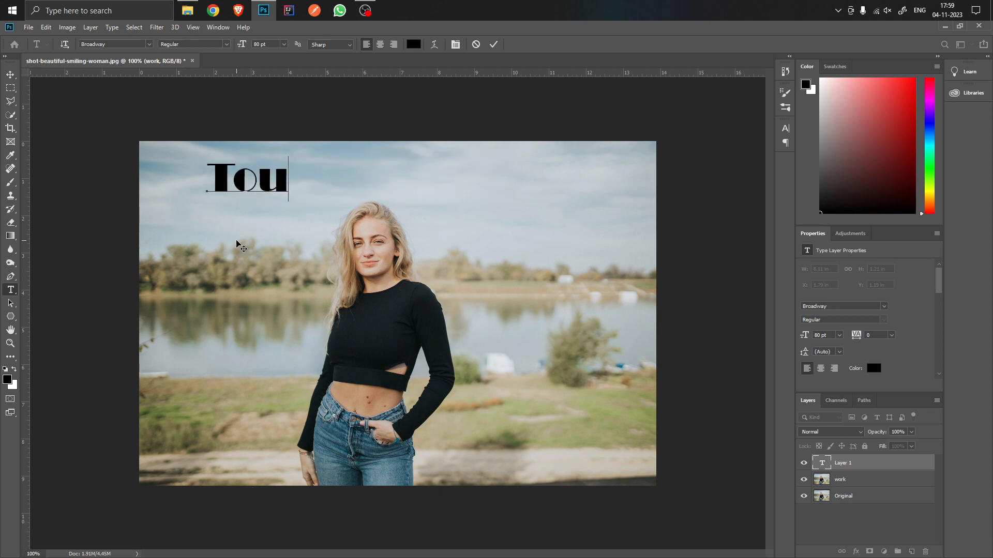
type("rism")
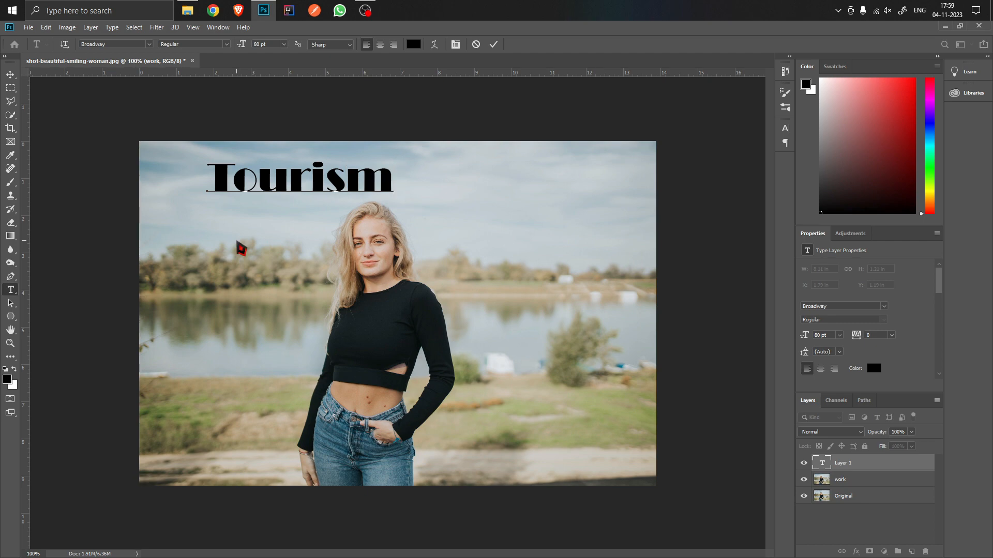
type(" Place")
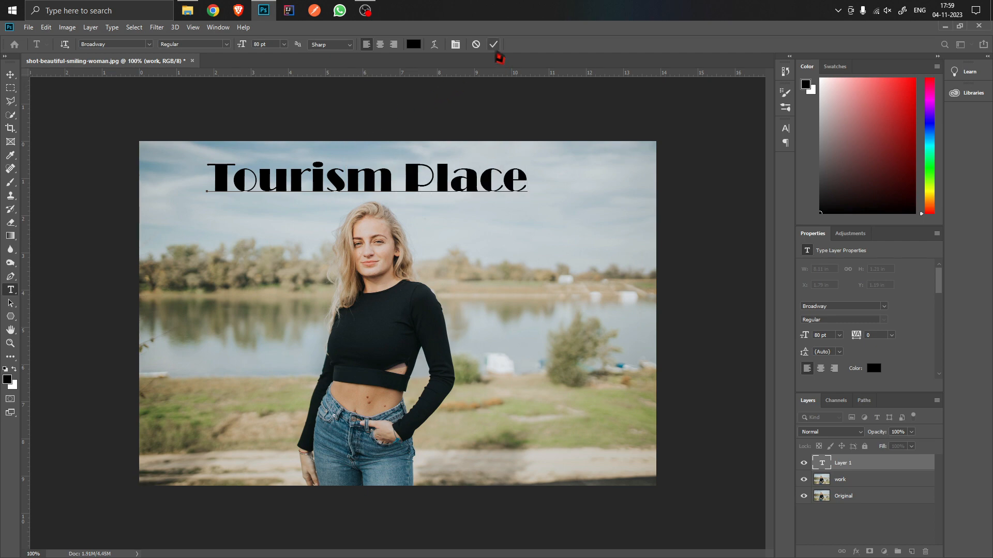
left_click(495, 49)
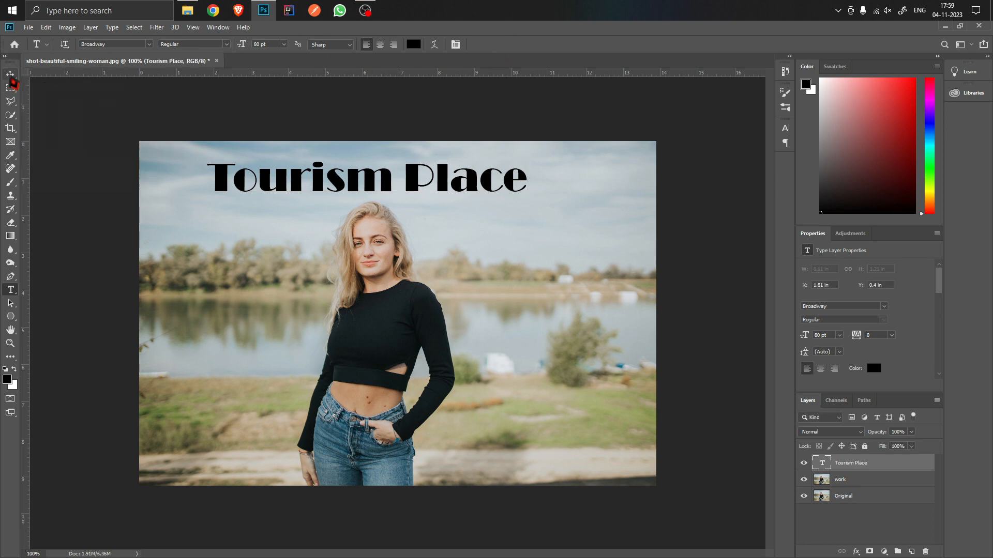
left_click(10, 75)
left_click_drag(340, 187, 361, 185)
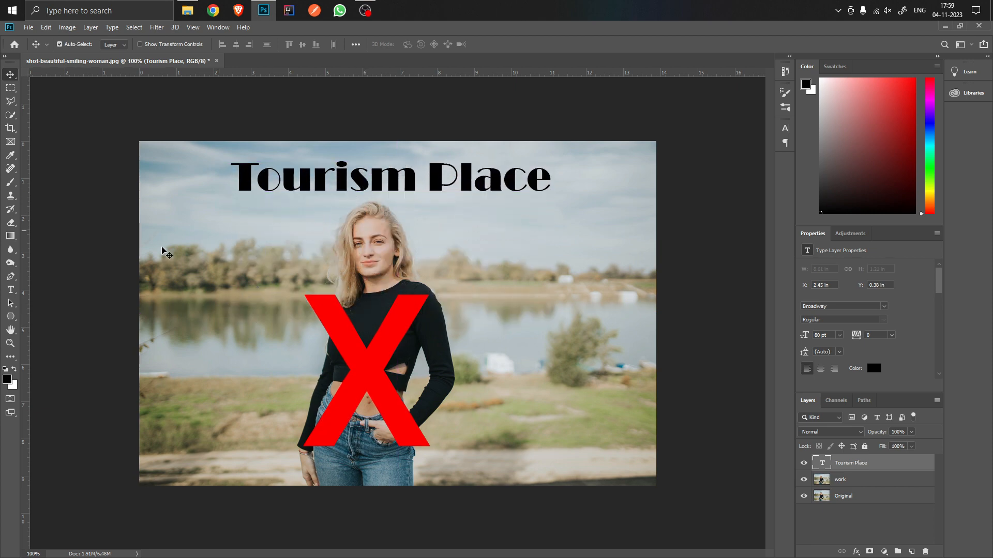
Select all the characters of the "Tourism Place" text for editing.
left_click(13, 291)
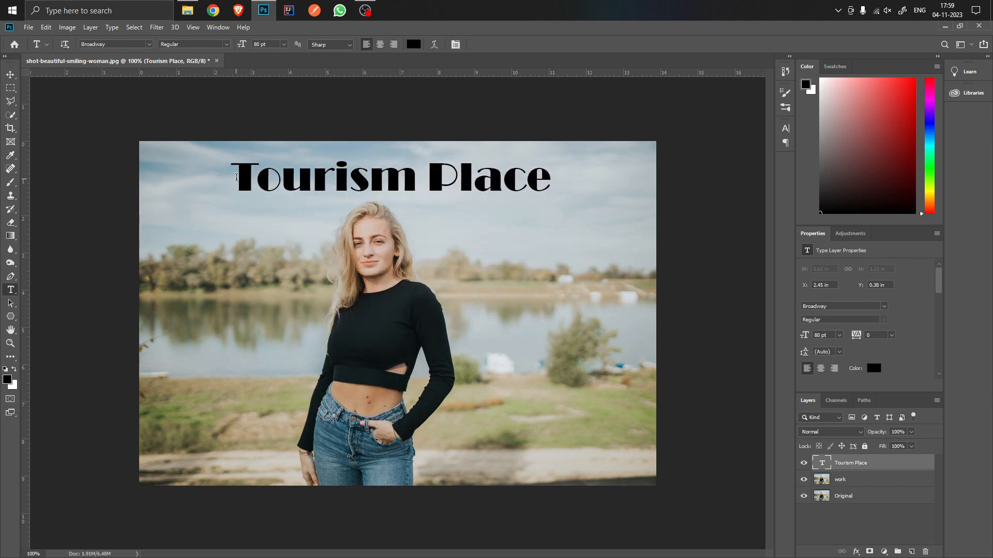
left_click_drag(236, 178, 581, 187)
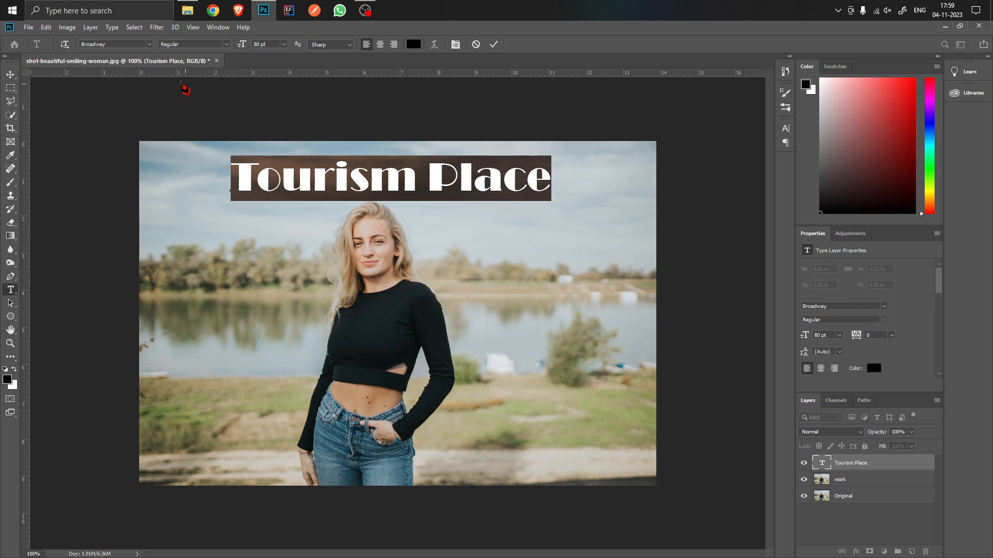
Try the Bauhaus 93 font on the selected heading text and switch it back to Broadway.
left_click(151, 49)
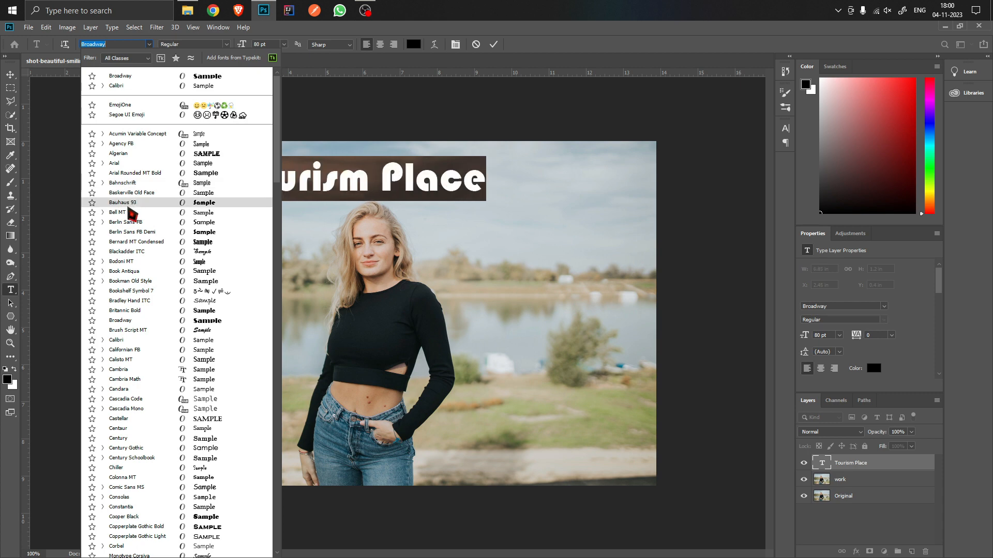
left_click(128, 205)
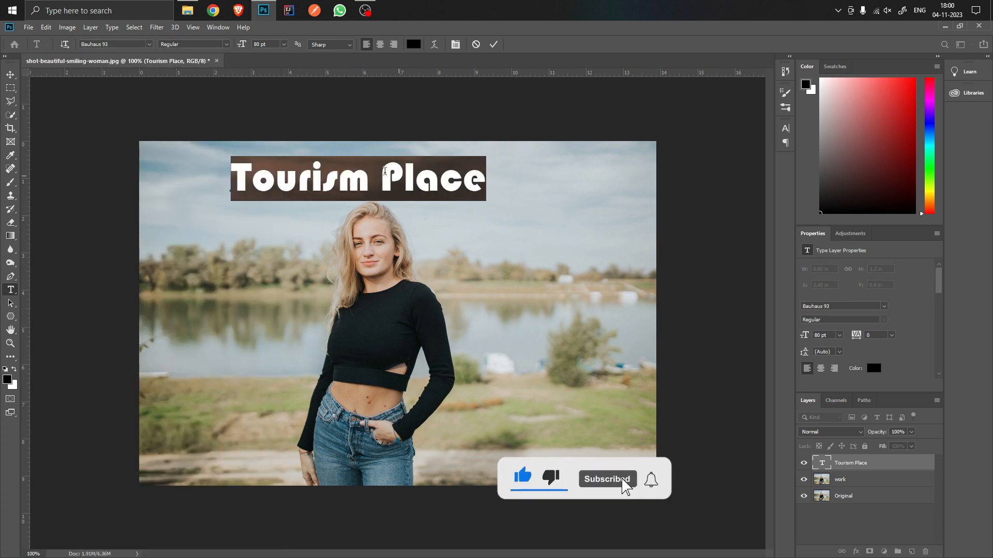
left_click(149, 44)
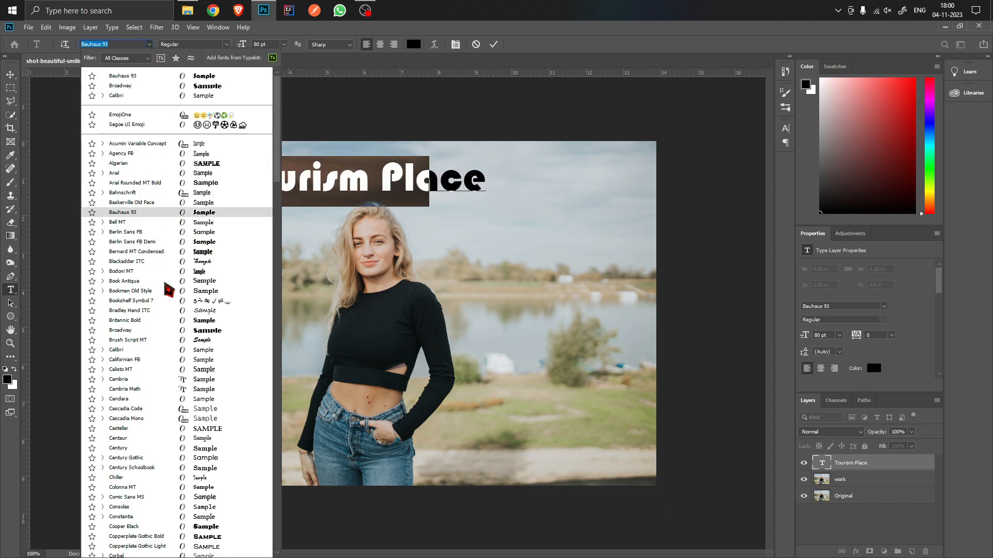
left_click(179, 331)
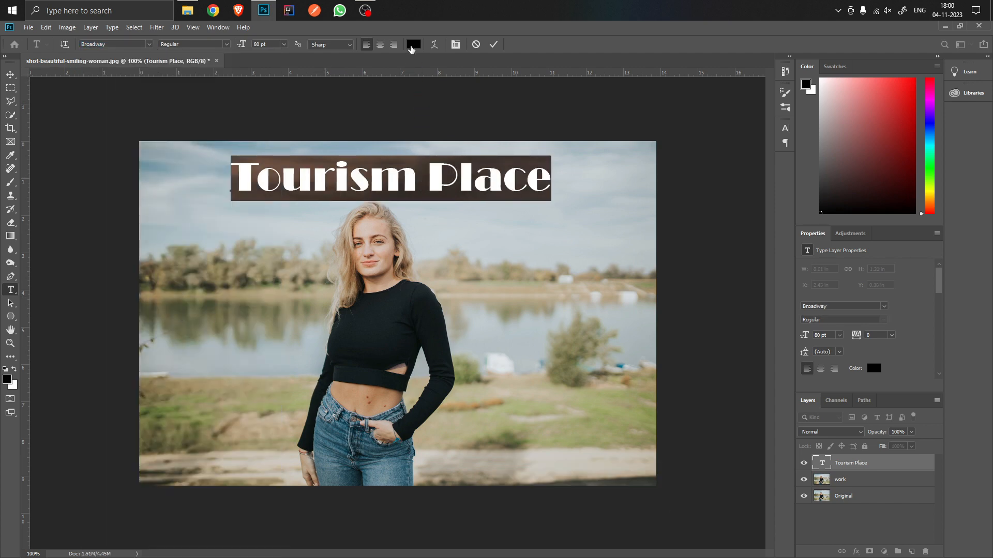
Colour the "Tourism Place" text dark blue 000542 and nudge it left to about X 2.22 in, Y 0.37 in.
left_click(413, 44)
mouse_move(716, 214)
left_mouse_down()
mouse_move(739, 214)
mouse_move(752, 253)
mouse_move(731, 248)
mouse_move(748, 283)
left_mouse_up()
left_click_drag(752, 247, 753, 241)
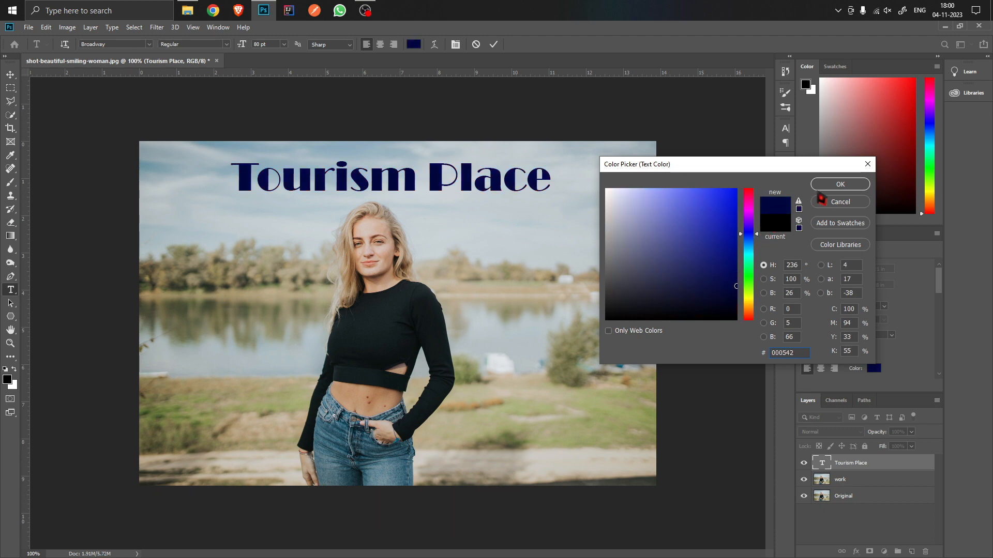
left_click(839, 184)
left_click(493, 46)
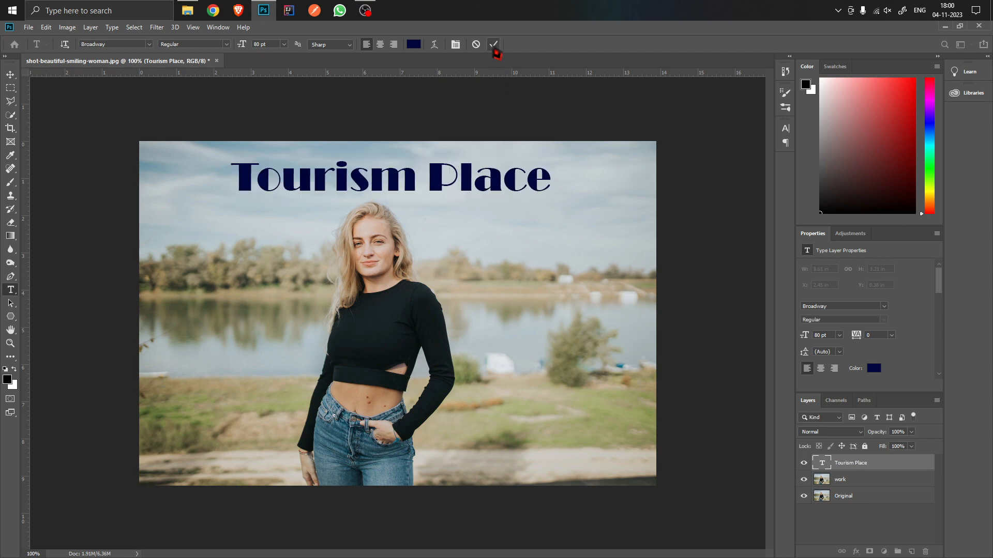
left_click(10, 74)
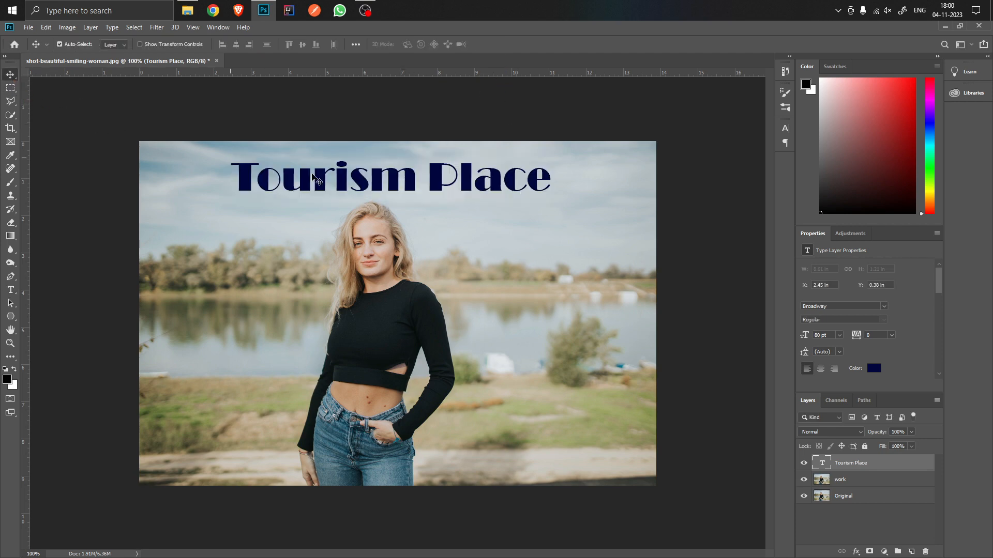
mouse_move(381, 182)
left_mouse_down()
mouse_move(389, 321)
mouse_move(372, 178)
left_mouse_up()
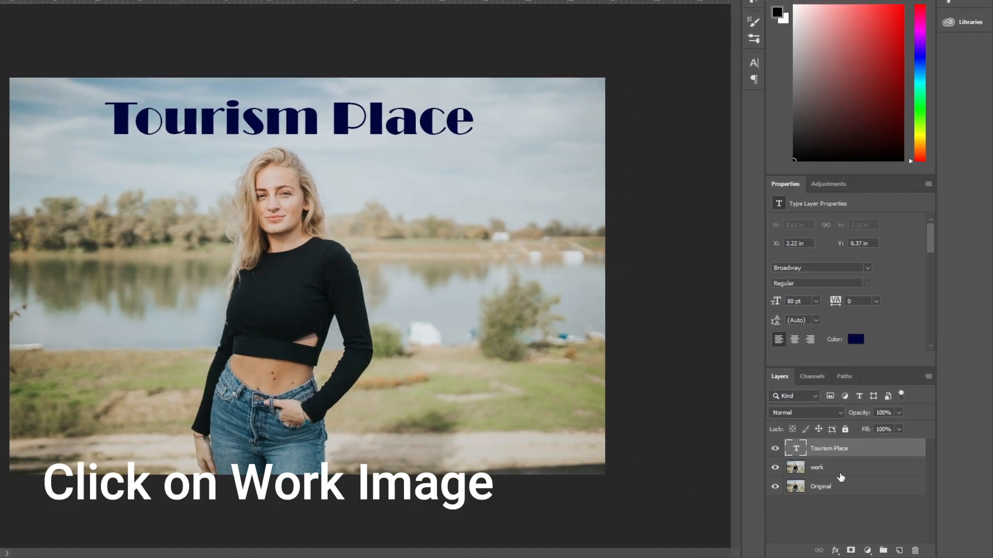
Select the woman on the work layer with the automatic Subject selection.
left_click(833, 481)
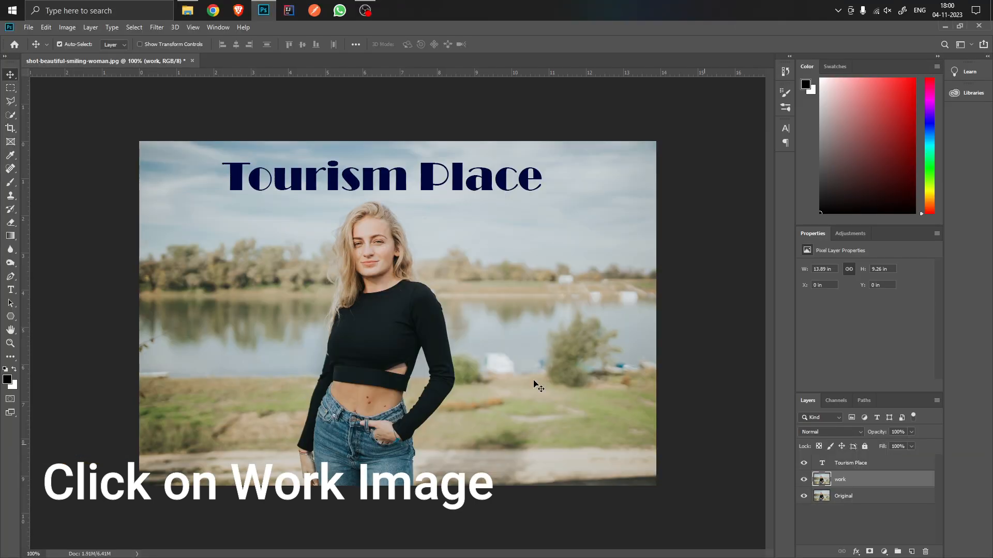
left_click(134, 27)
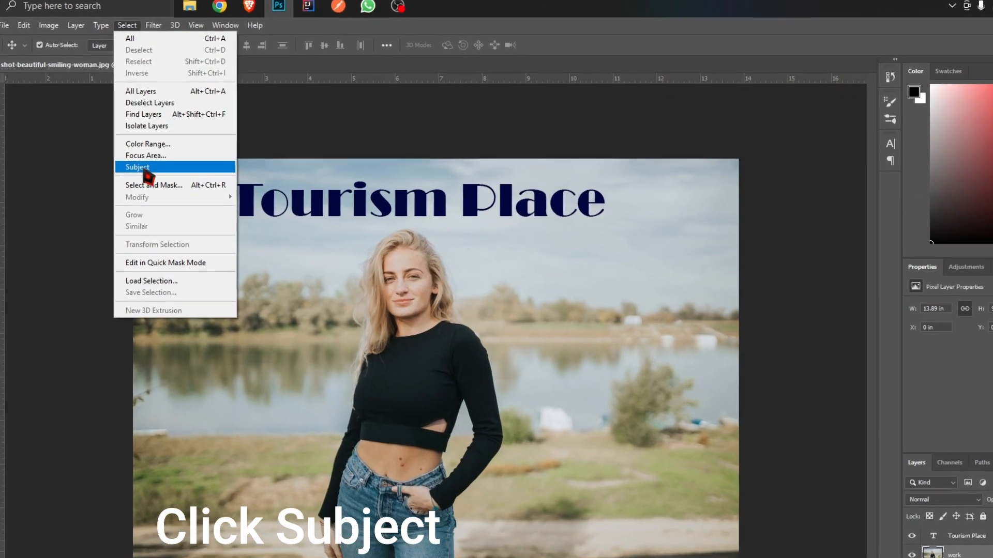
left_click(139, 167)
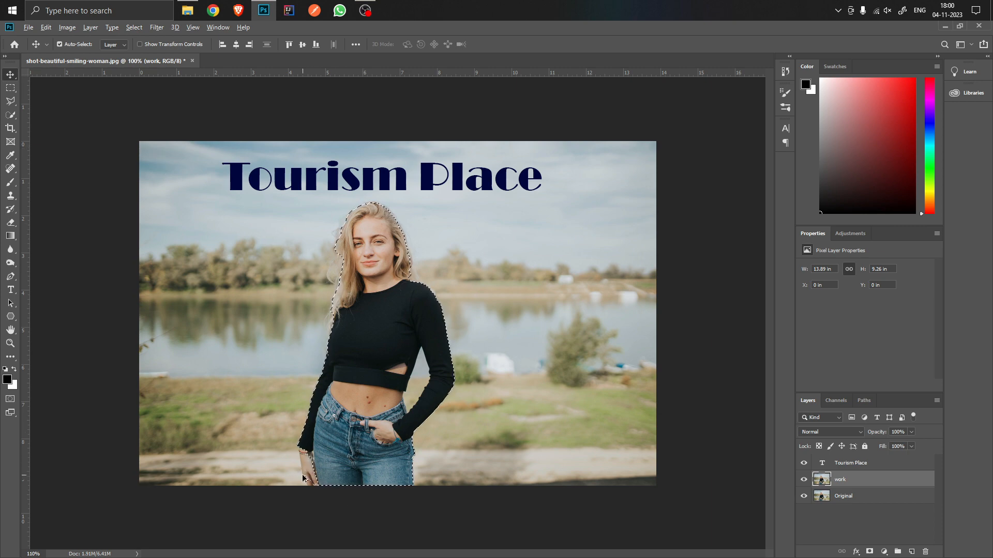
Add the loose hair on both sides of the woman's face to the selection with the Quick Selection tool.
scroll(304, 478, "up", 6)
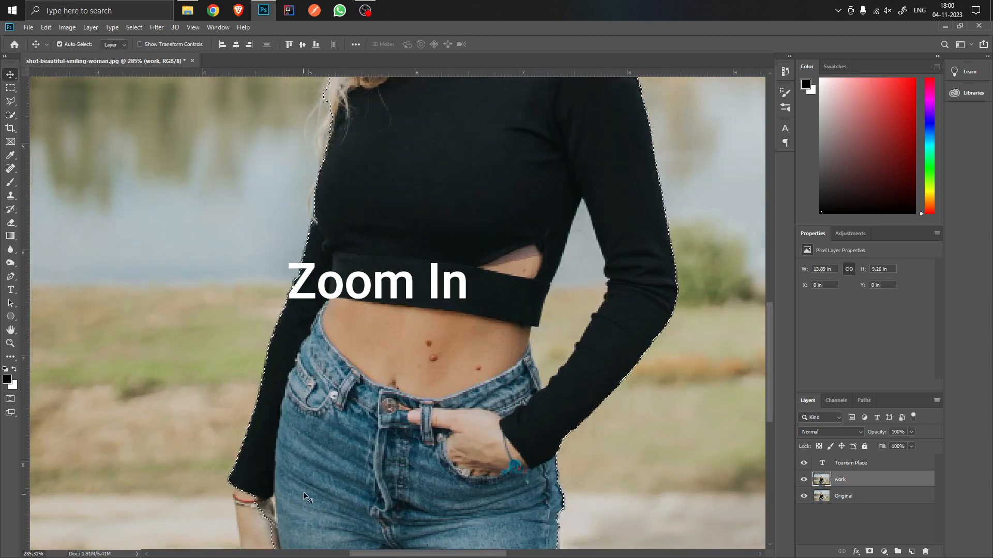
scroll(303, 492, "down", 5)
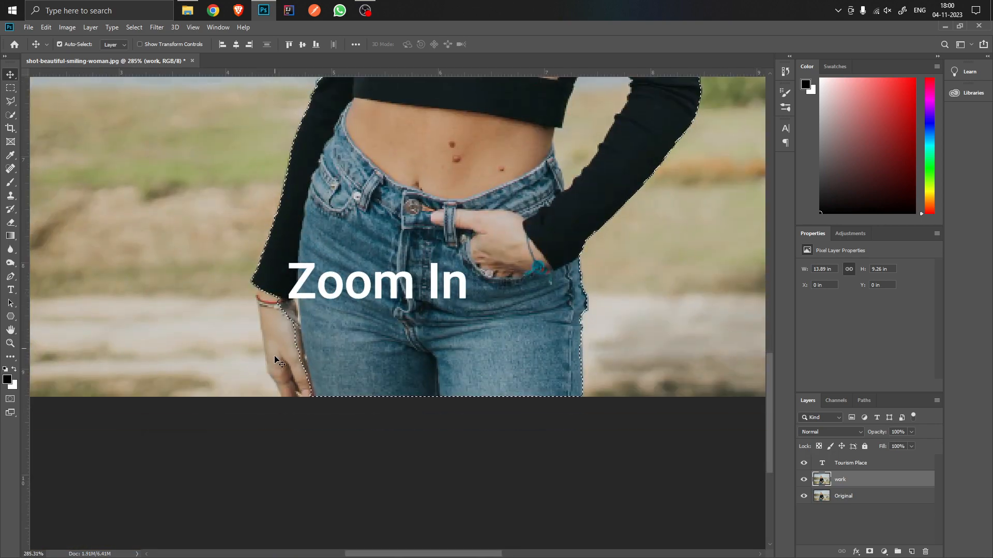
scroll(290, 437, "up", 5)
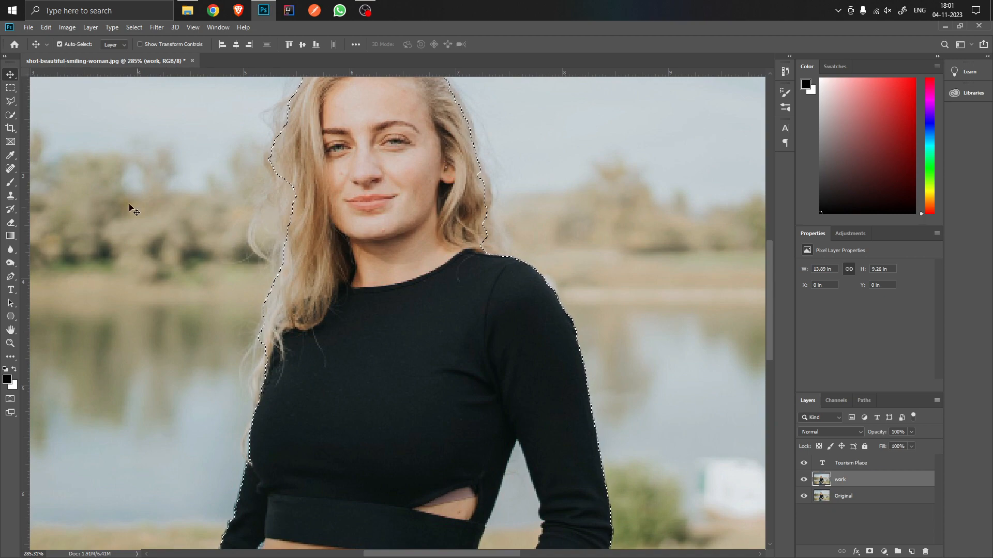
left_click(10, 115)
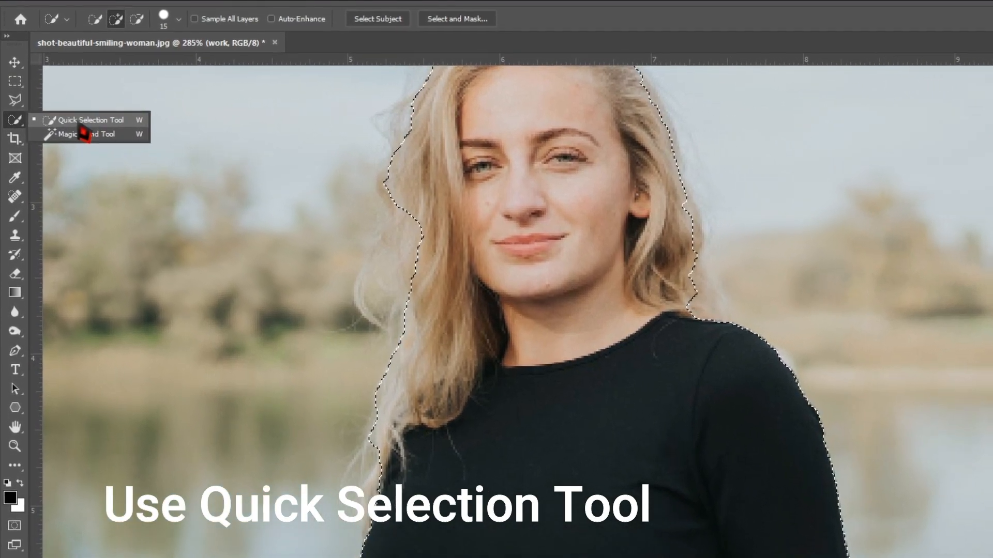
left_click(81, 120)
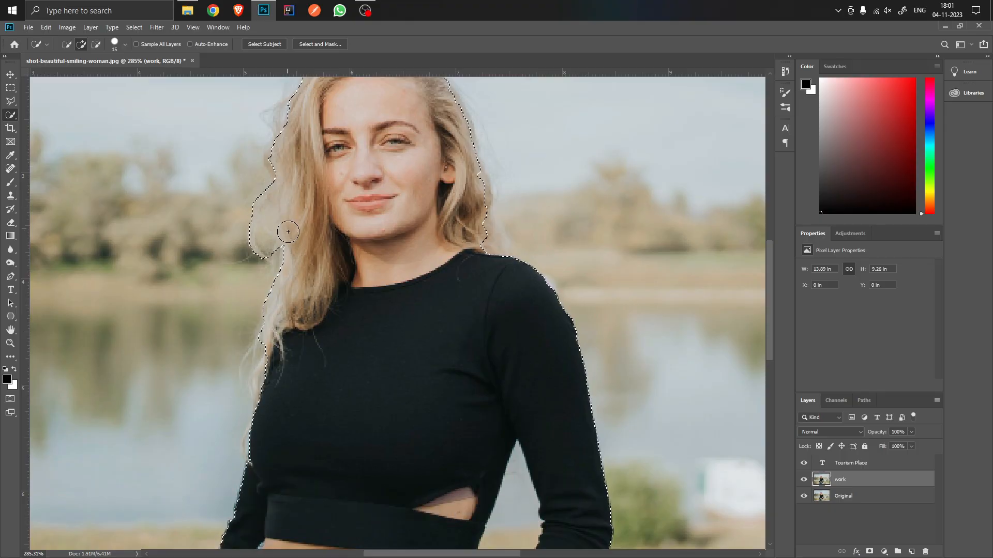
scroll(293, 213, "up", 3)
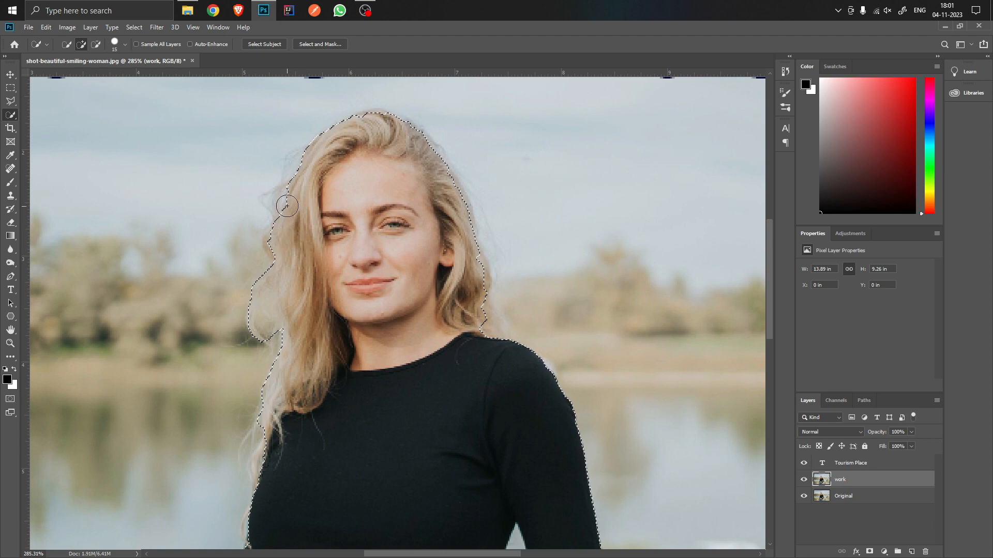
scroll(365, 270, "down", 5)
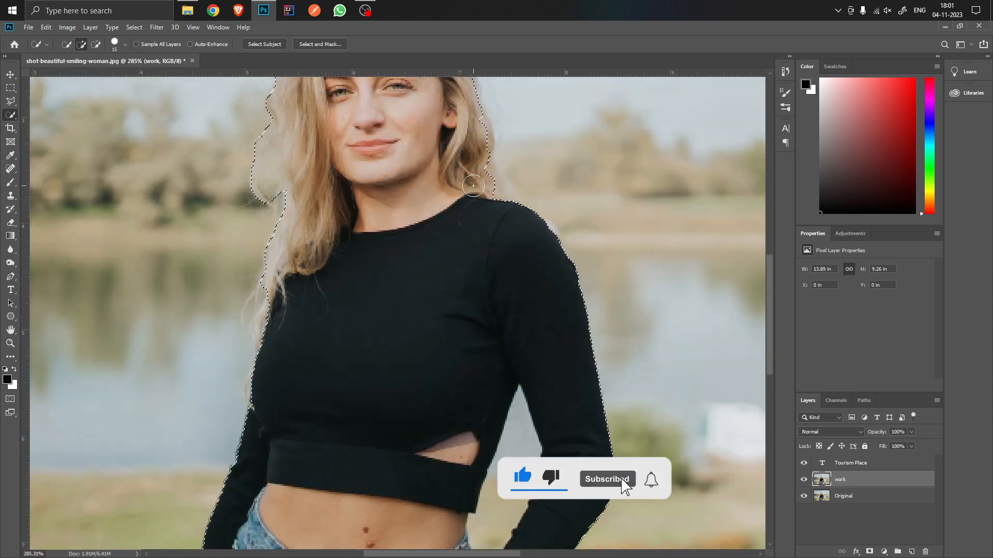
mouse_move(488, 164)
left_mouse_down()
mouse_move(481, 141)
mouse_move(459, 157)
left_mouse_up()
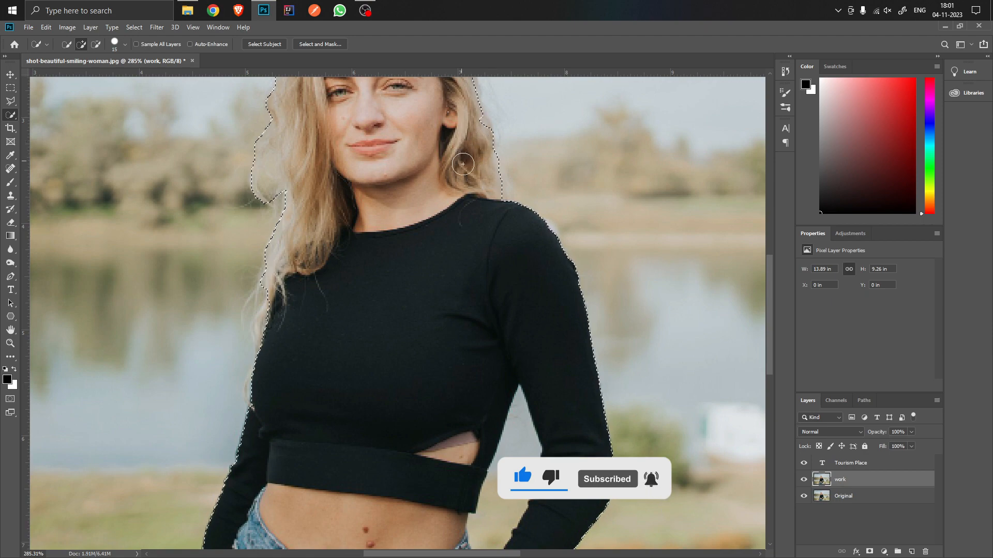
Extend the selection over the woman's lowered hand and wrist beside her jeans.
scroll(276, 344, "down", 5)
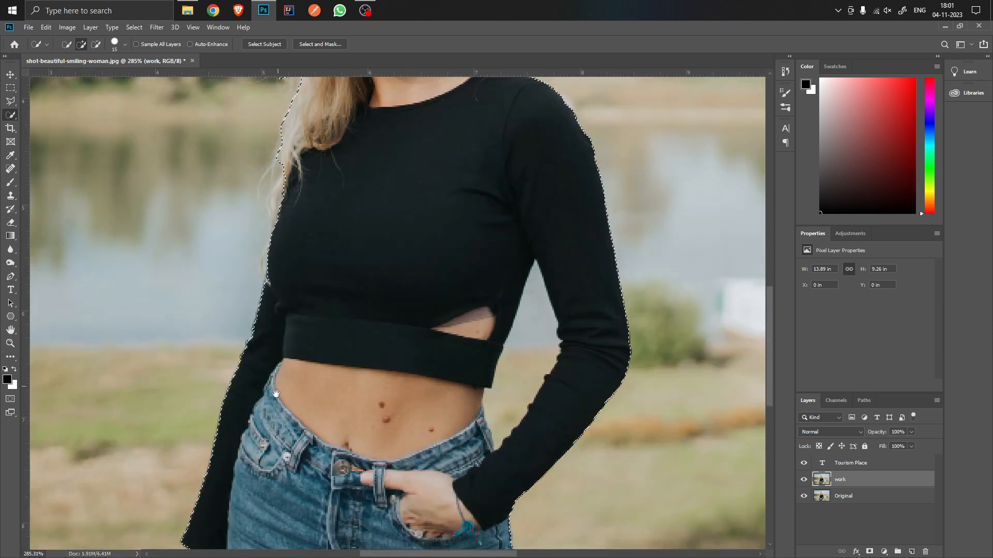
scroll(276, 344, "down", 8)
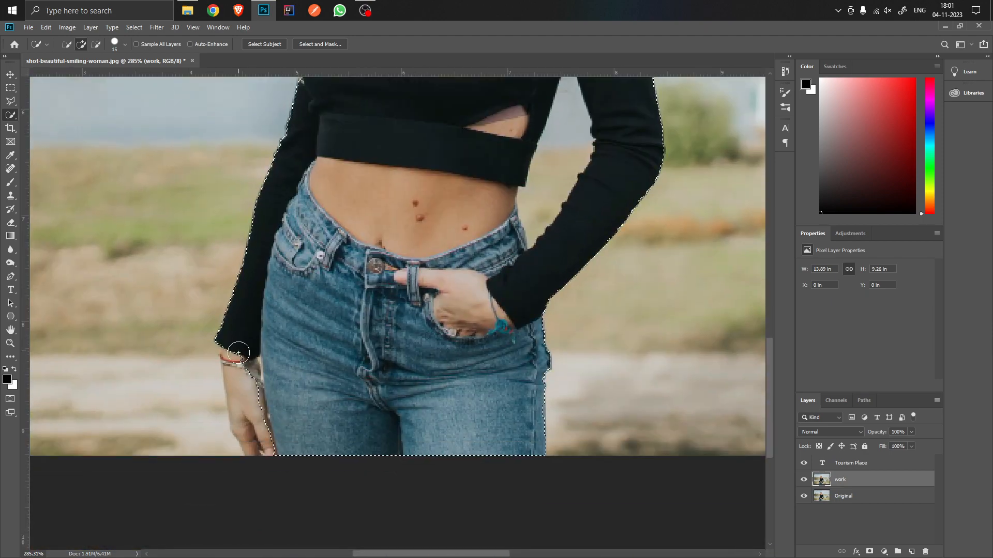
left_click_drag(239, 353, 245, 374)
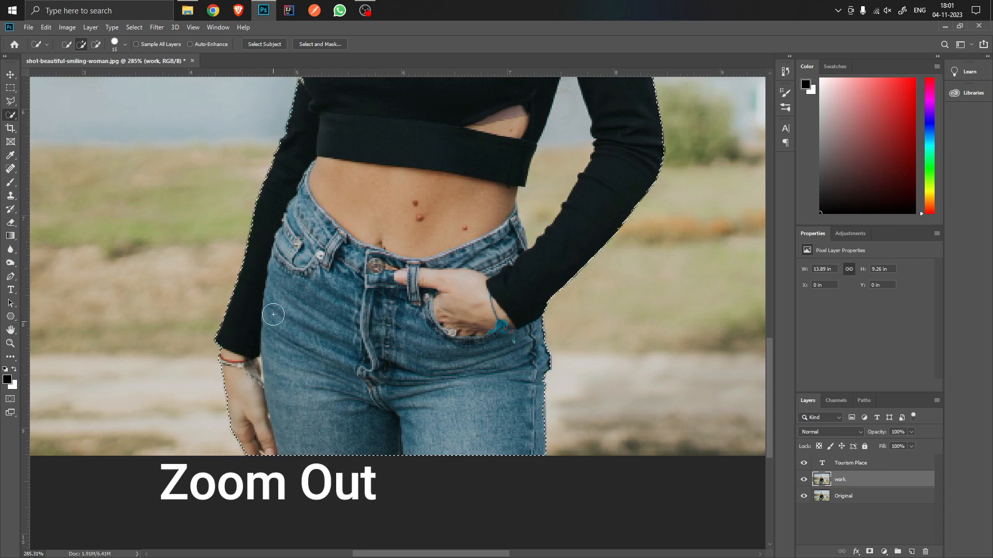
Copy the selected woman from the work layer onto a new layer of her own.
scroll(299, 316, "down", 3)
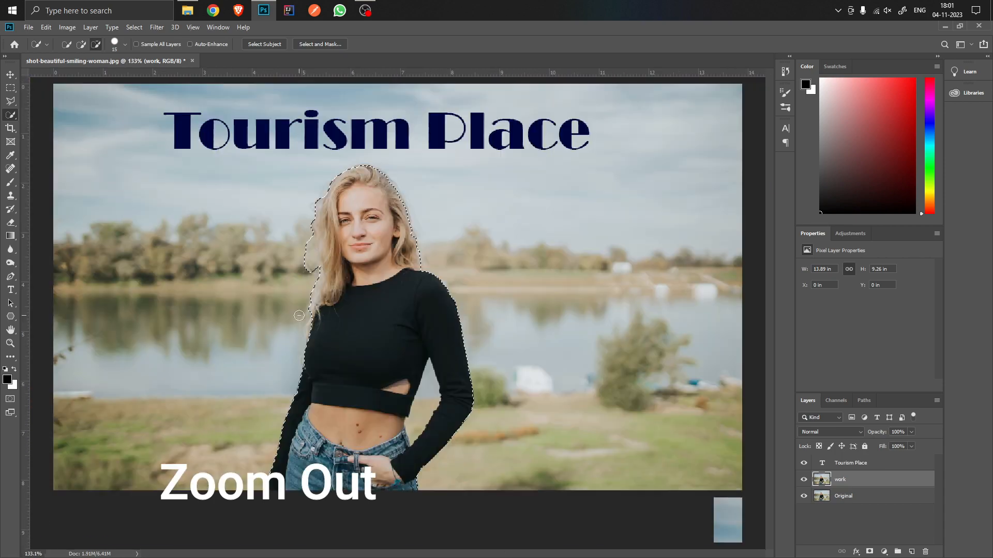
scroll(299, 315, "down", 1)
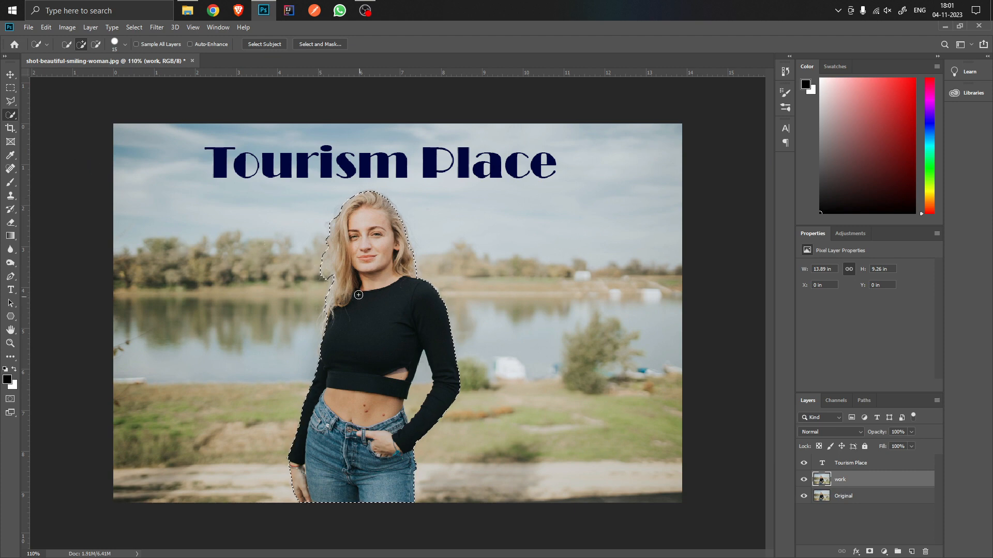
key("ctrl+j")
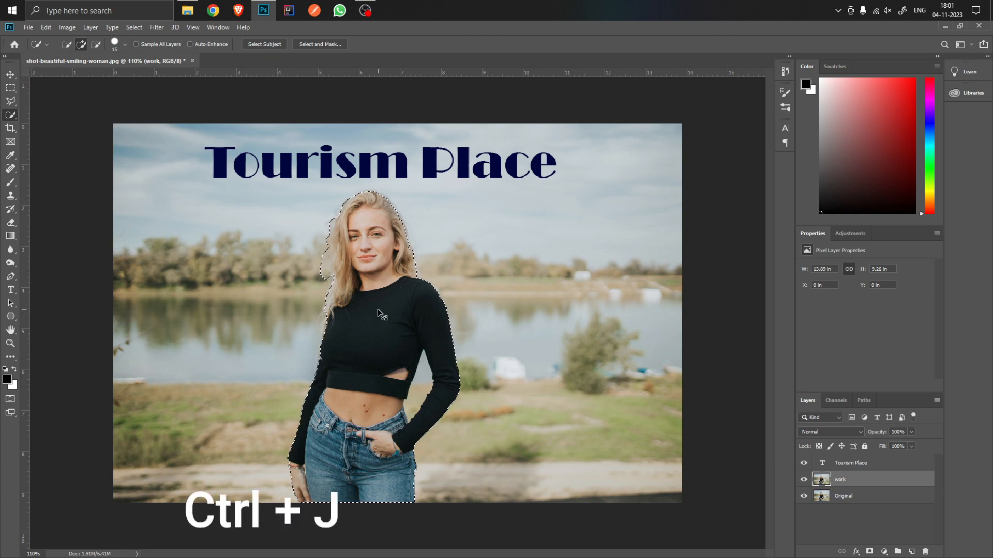
key("ctrl+j")
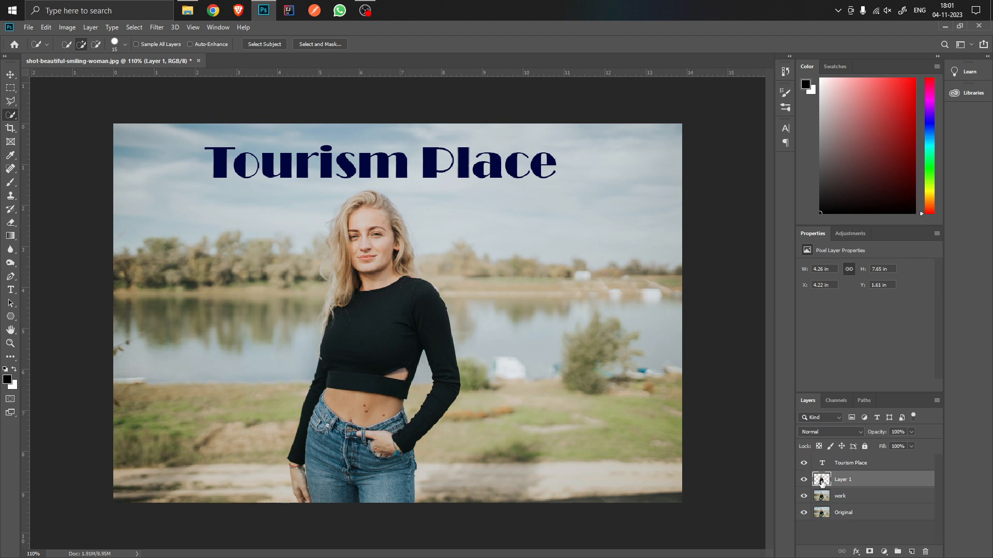
Place the "Tourism Place" layer beneath the woman's cut-out layer and move the text down behind her to about X 2.06 in, Y 3.16 in.
left_click(11, 75)
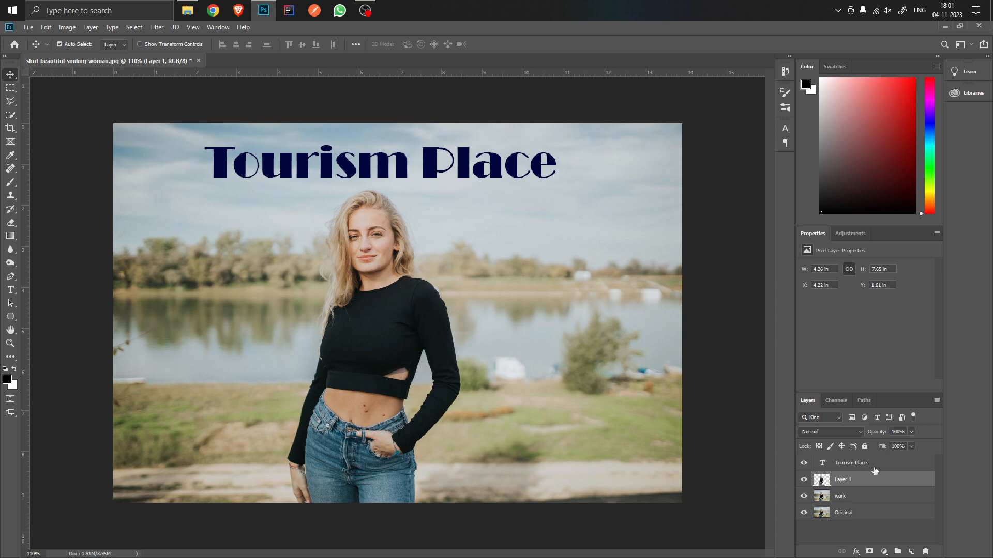
left_click_drag(875, 468, 841, 470)
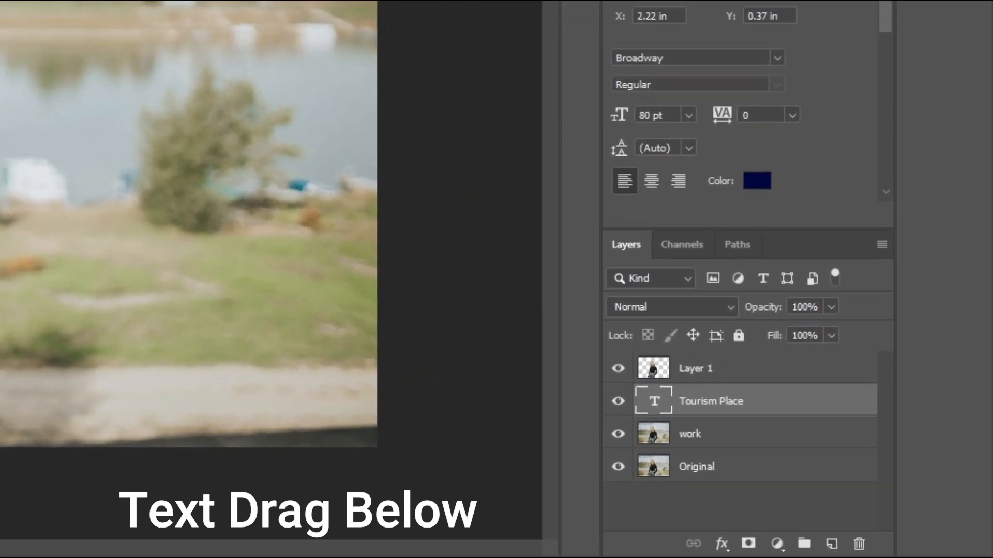
left_click_drag(424, 166, 424, 274)
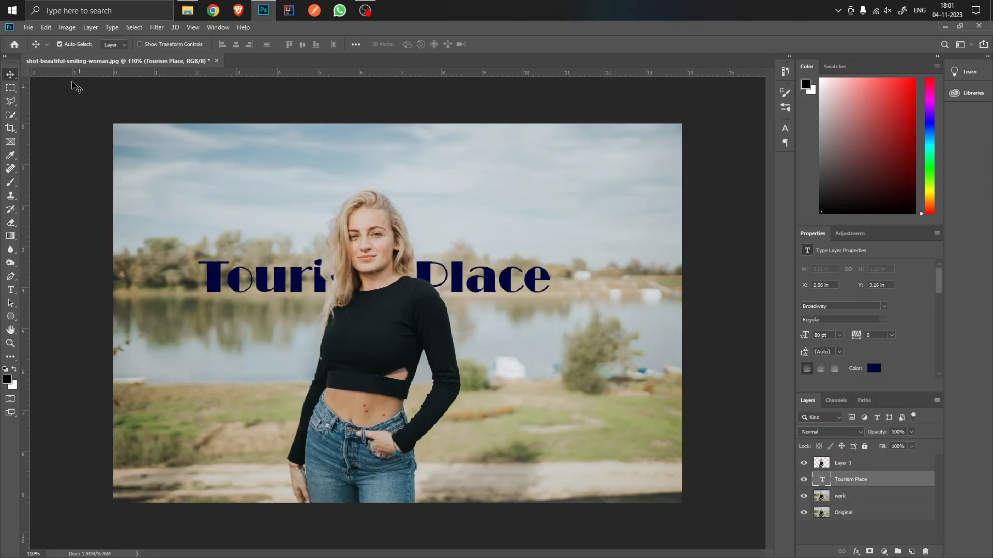
Scale the "Tourism Place" text up to about 124% with Free Transform and nudge it to about X 1.01 in, Y 3.02 in.
left_click(46, 27)
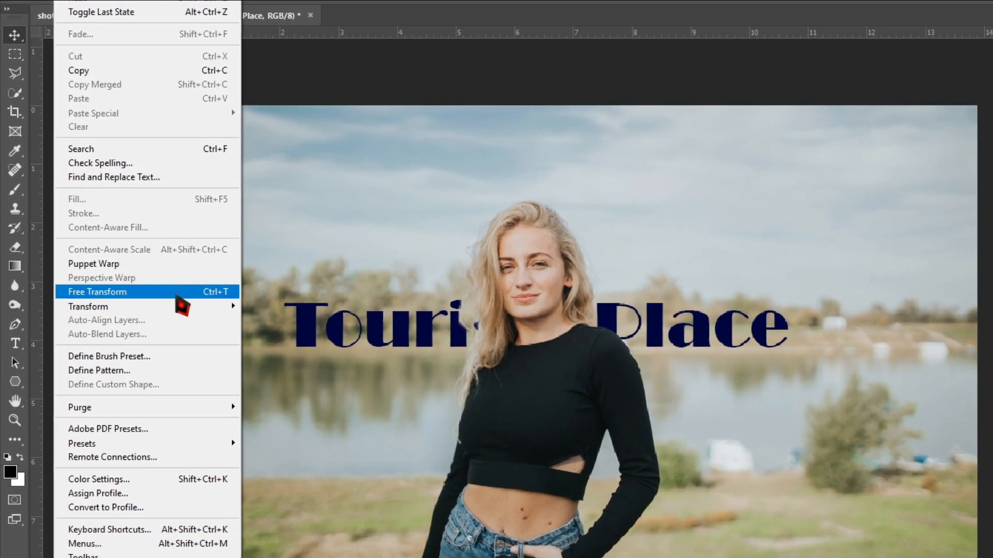
left_click(160, 279)
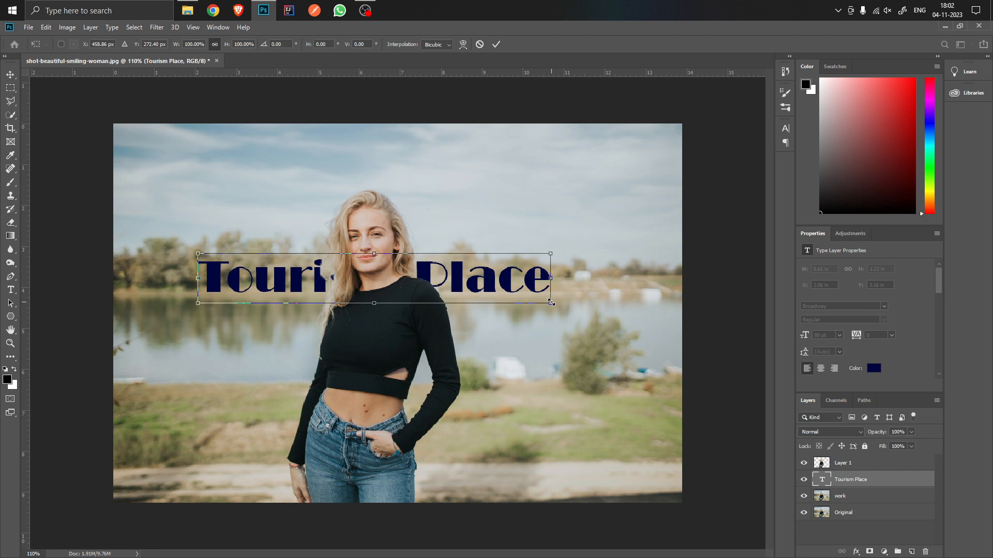
left_click_drag(551, 303, 591, 332)
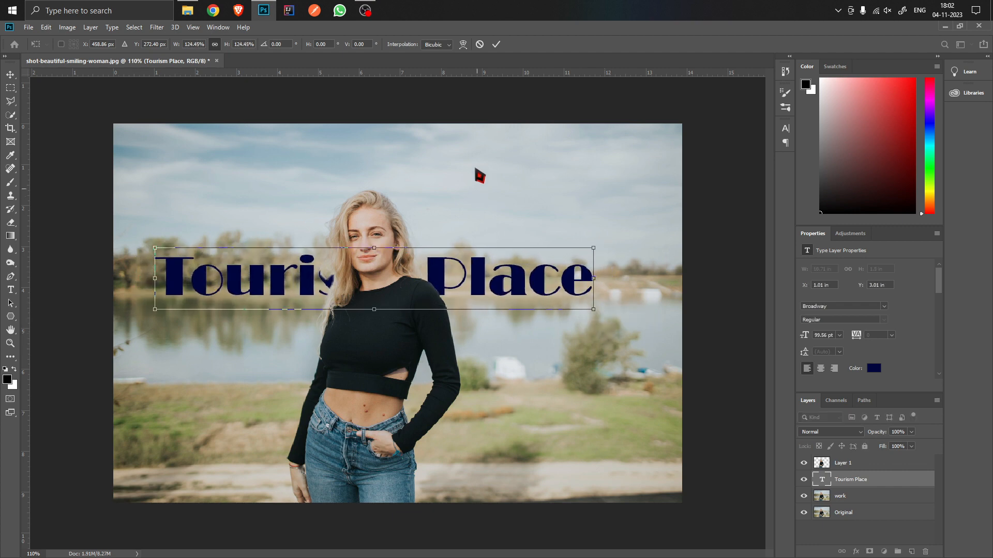
left_click(496, 45)
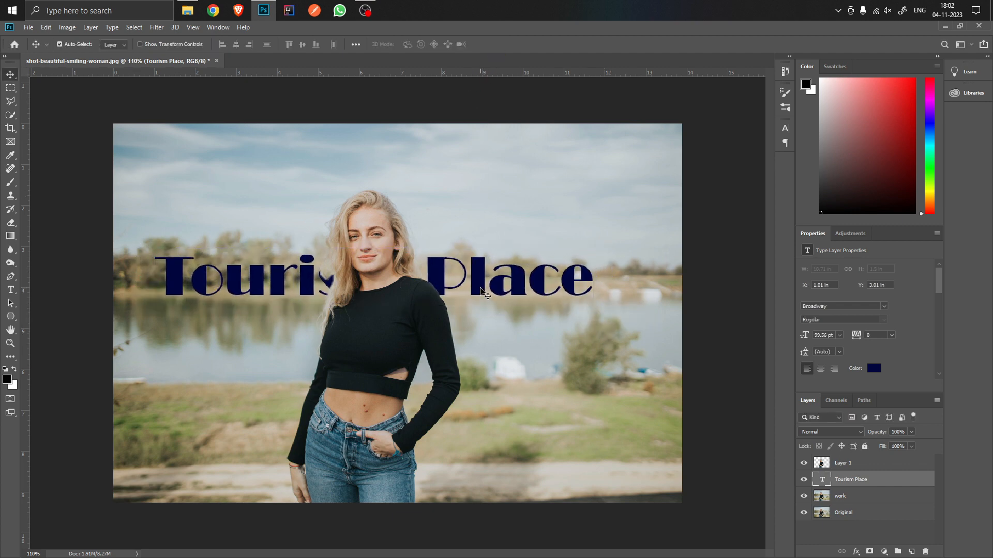
mouse_move(481, 290)
left_mouse_down()
mouse_move(481, 257)
mouse_move(482, 296)
left_mouse_up()
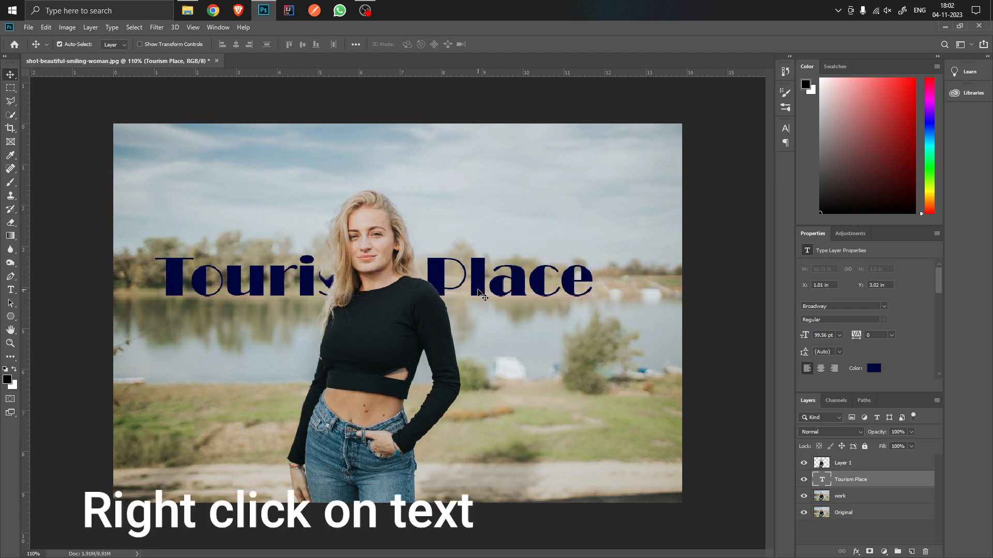
Open the blending options of the "Tourism Place" text layer and add a Drop Shadow effect.
right_click(872, 483)
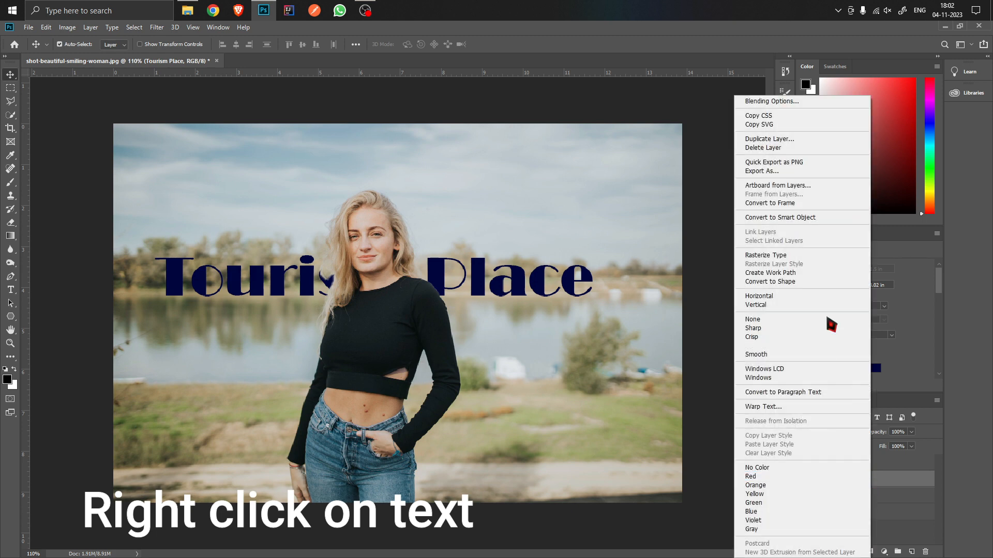
left_click(749, 103)
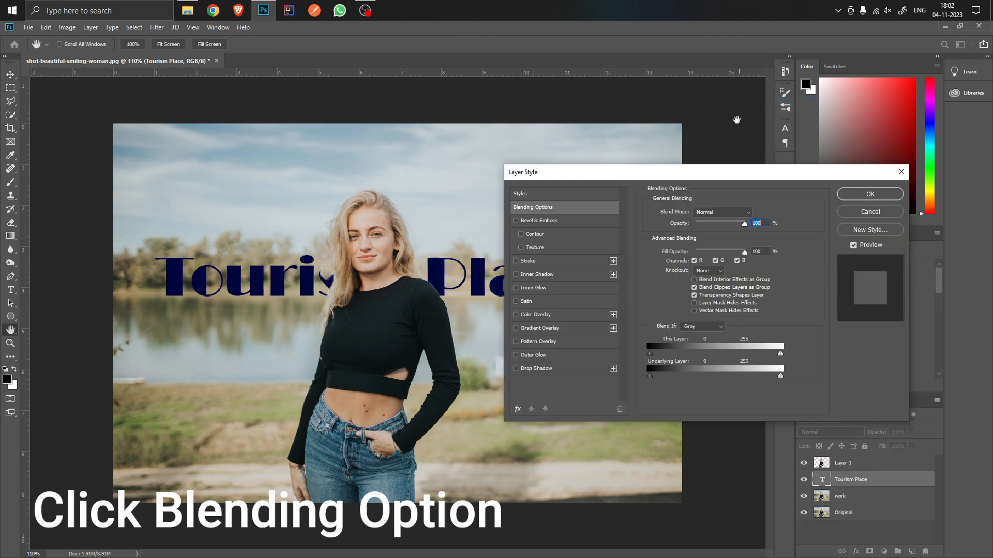
left_click(536, 371)
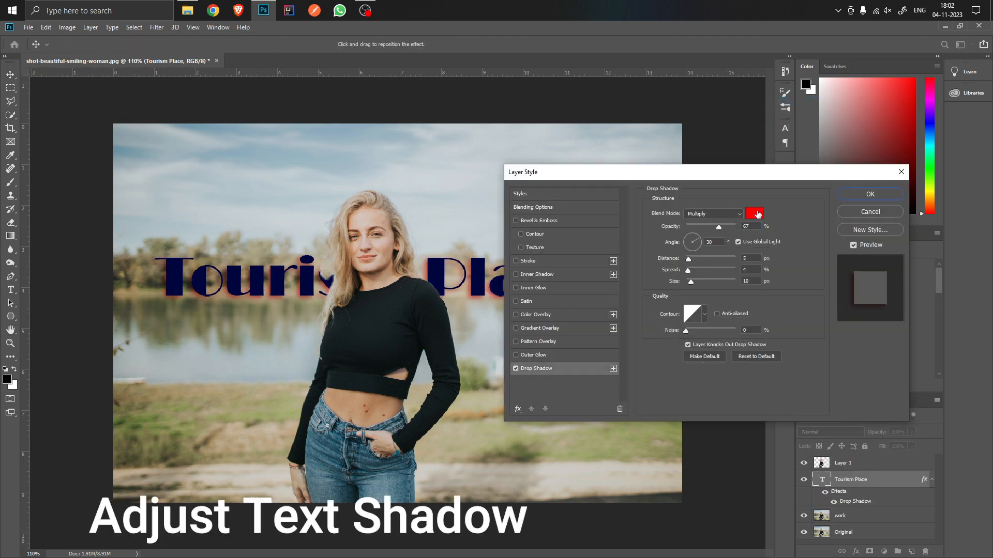
Try green, blue, teal and purple hues for the text's drop shadow, and settle on magenta #ef00d6.
left_click(756, 216)
left_click(736, 226)
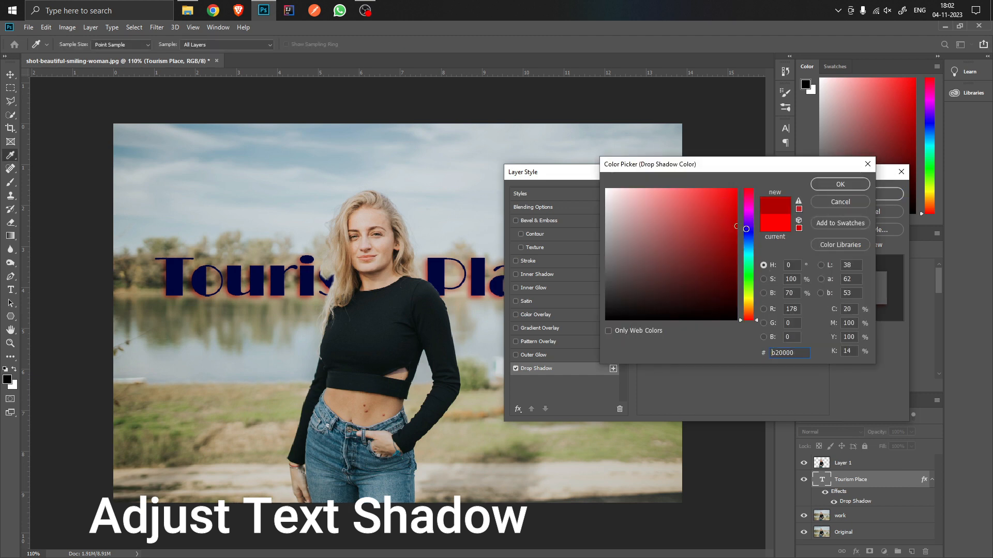
left_click(754, 281)
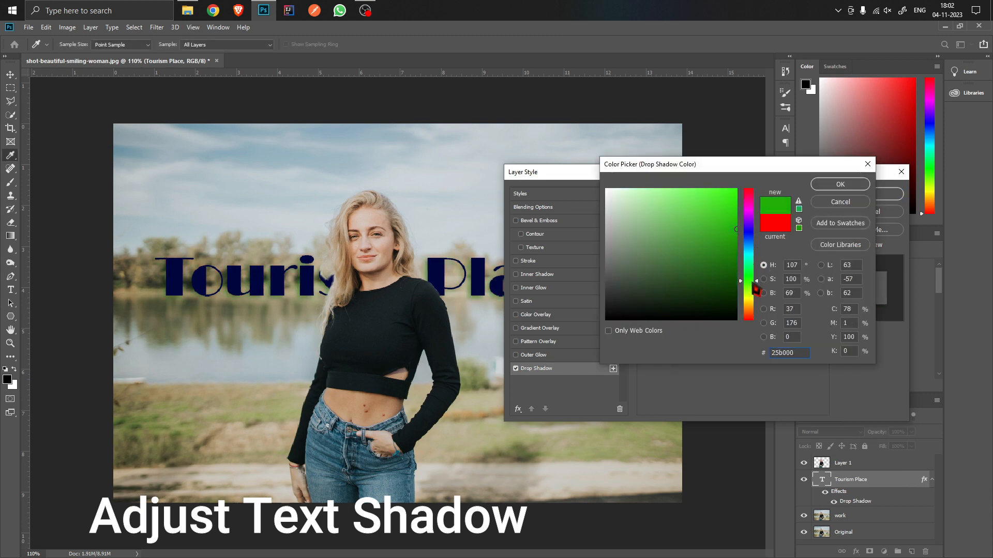
left_click(718, 210)
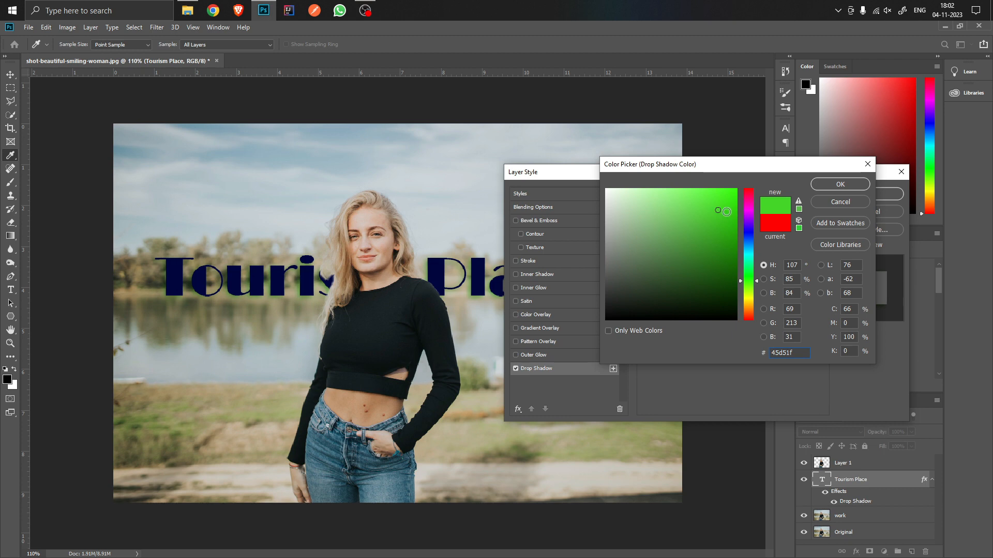
mouse_move(718, 210)
left_mouse_down()
mouse_move(667, 196)
mouse_move(739, 338)
mouse_move(737, 232)
left_mouse_up()
left_click(749, 231)
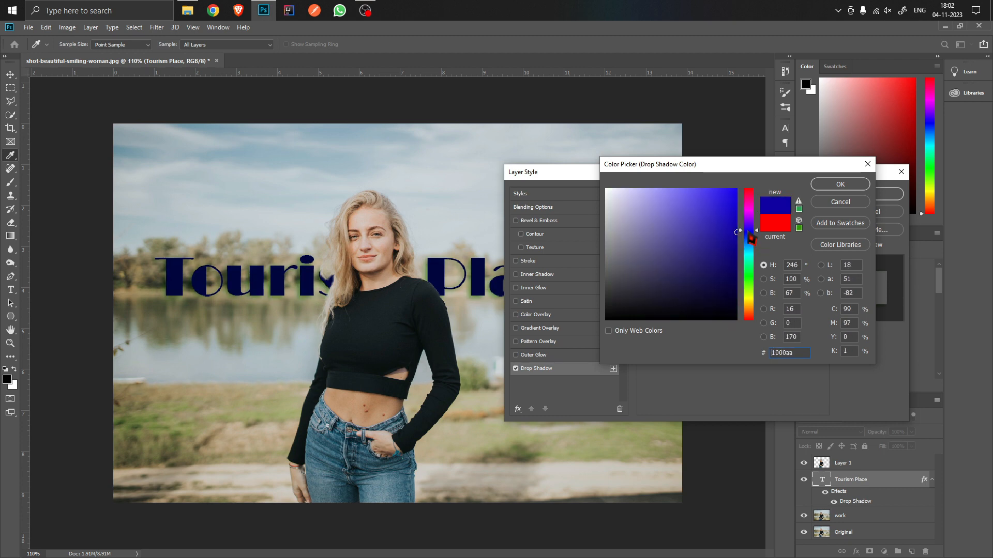
left_click(750, 234)
left_click(750, 257)
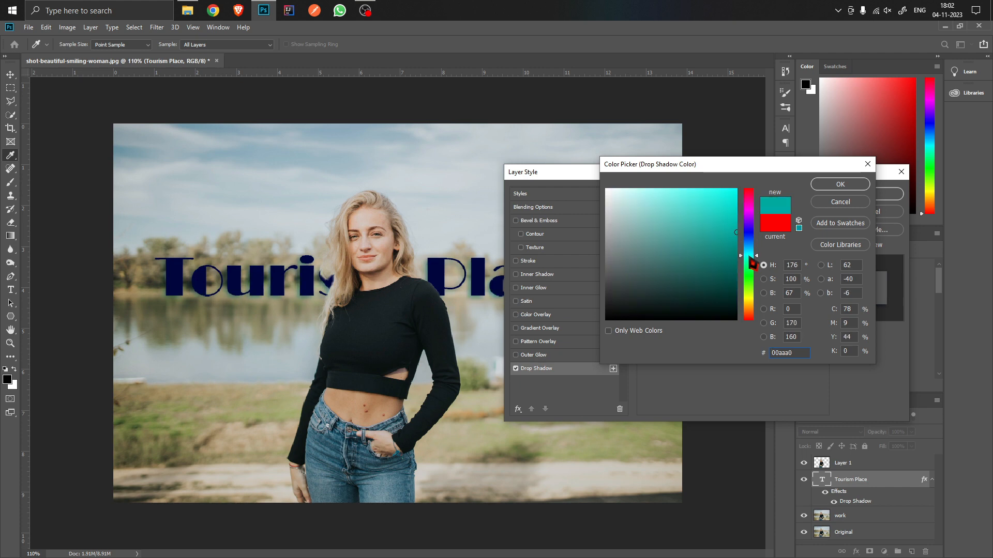
left_click(751, 211)
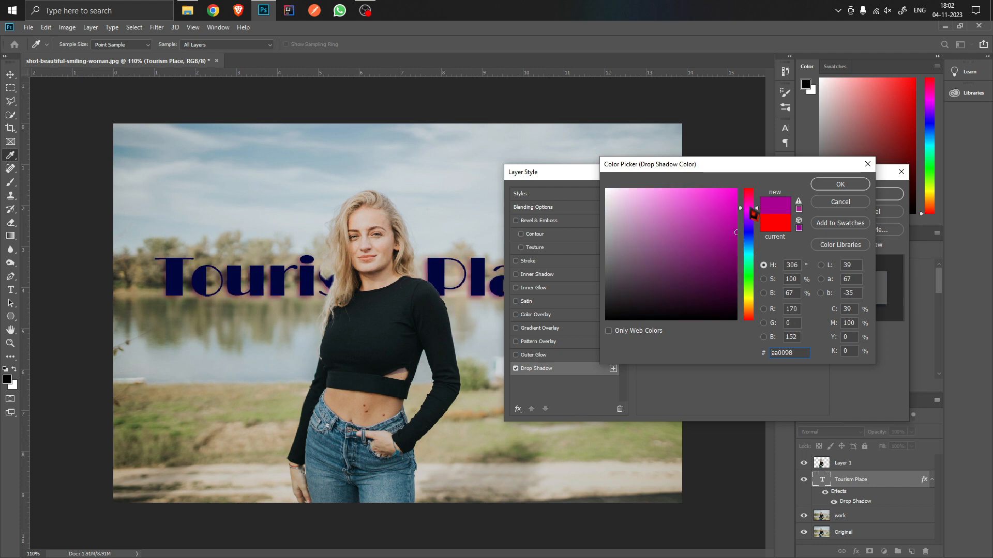
left_click(730, 201)
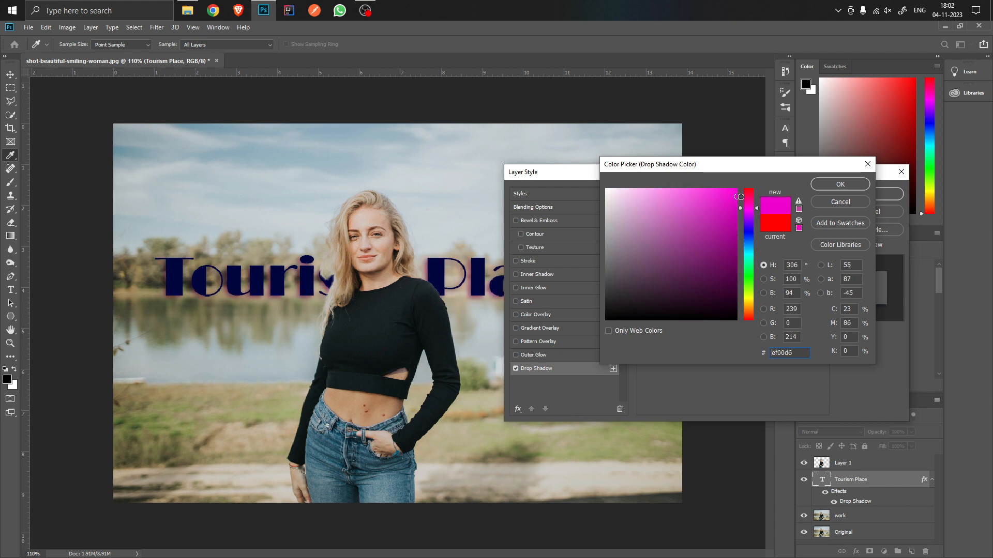
left_click(827, 187)
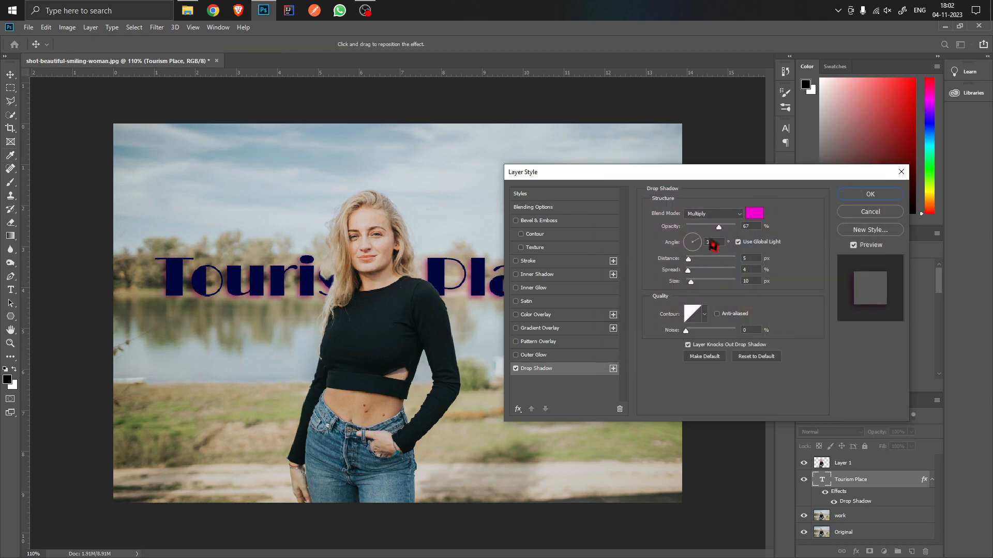
Set the drop shadow's opacity to 81%, distance to 7 px, spread to 10%, size to 9 px and noise to 18%.
left_click_drag(719, 227, 727, 227)
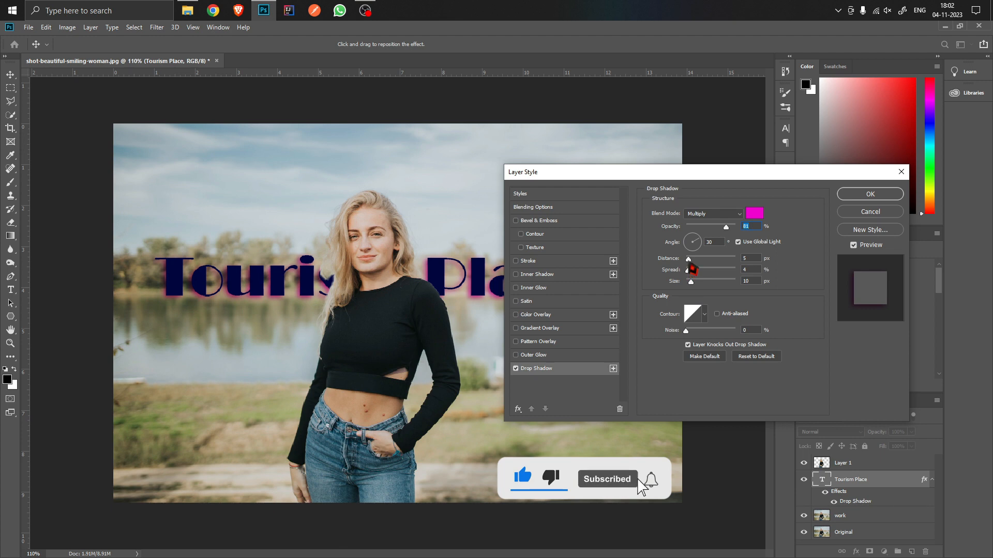
left_click_drag(689, 258, 695, 289)
mouse_move(689, 337)
left_mouse_down()
mouse_move(747, 340)
mouse_move(699, 337)
left_mouse_up()
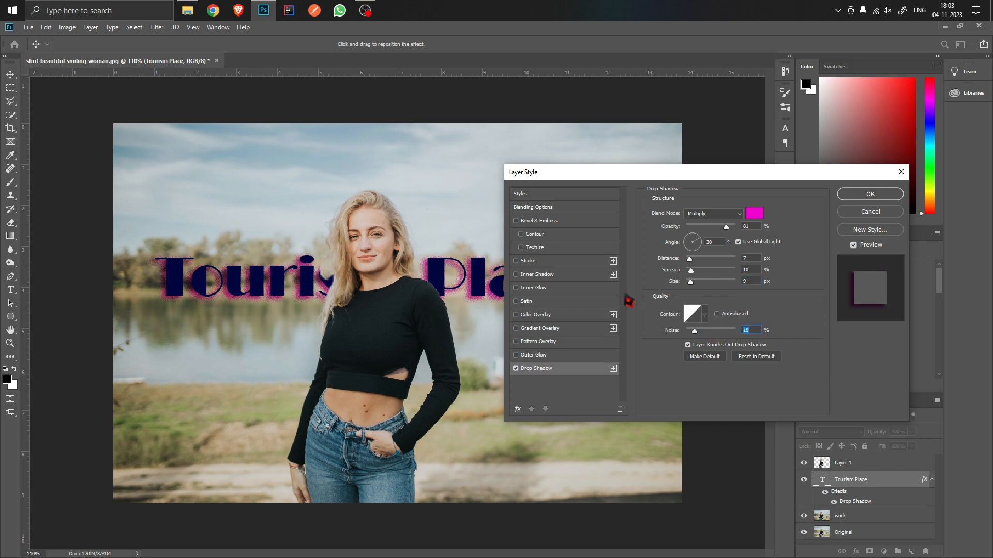
Add a Stroke effect to the "Tourism Place" text, try red and blue, and settle on white #ffffff.
left_click(544, 261)
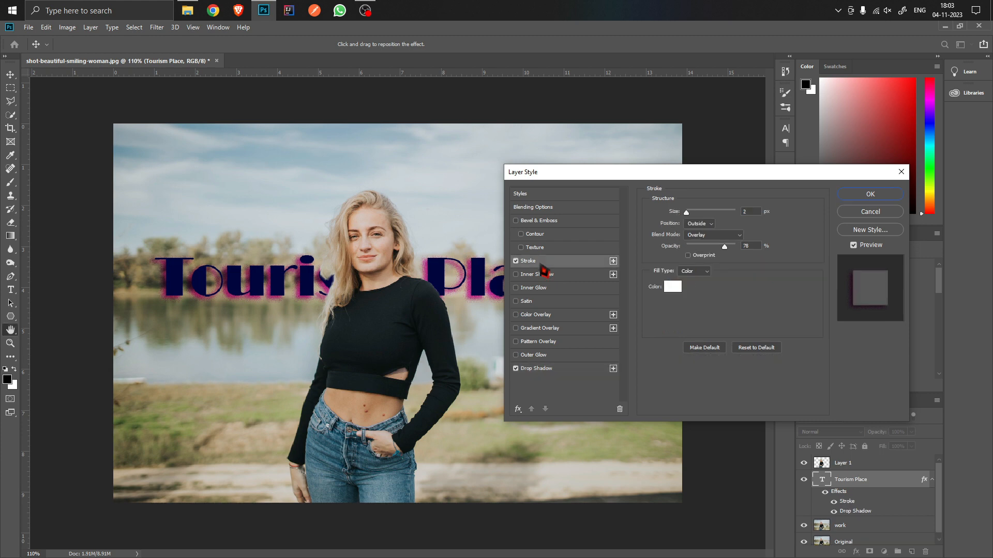
key("space")
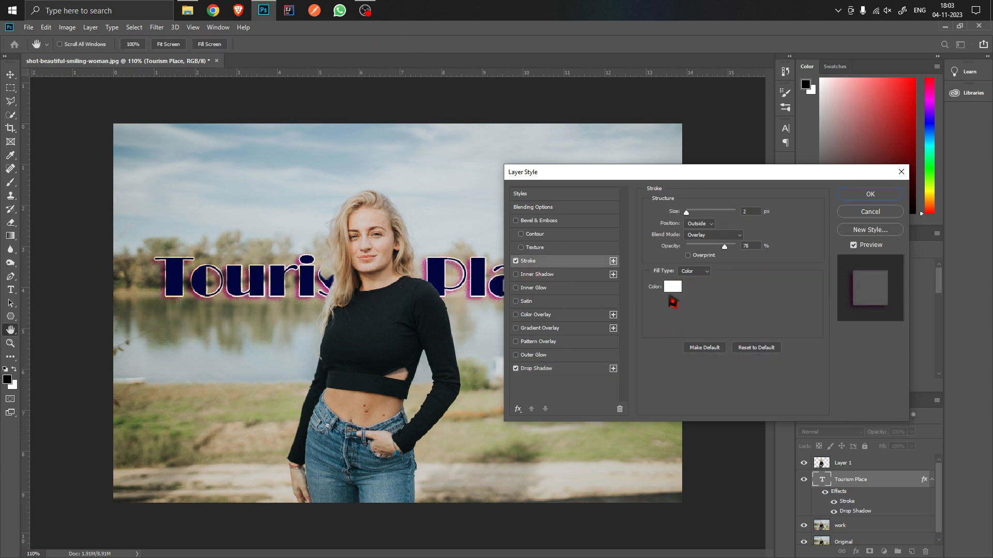
left_click(671, 290)
mouse_move(676, 299)
left_mouse_down()
mouse_move(676, 268)
mouse_move(700, 215)
mouse_move(736, 209)
left_mouse_up()
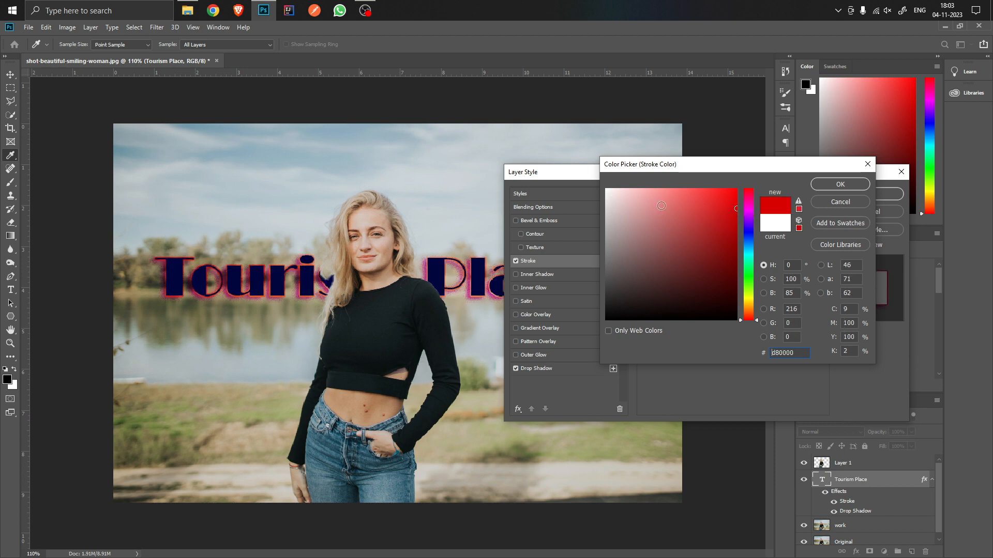
left_click_drag(661, 206, 604, 189)
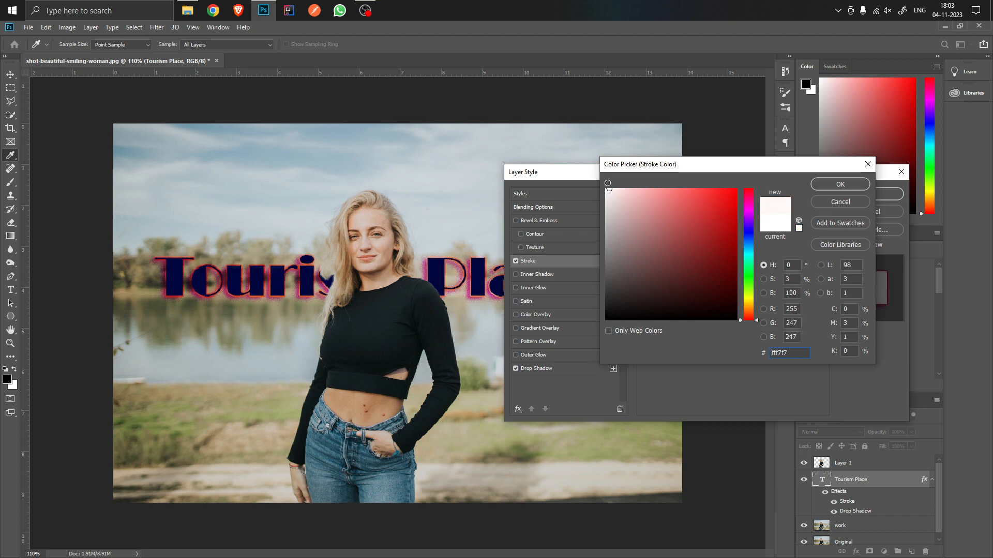
left_click(749, 234)
left_click(736, 224)
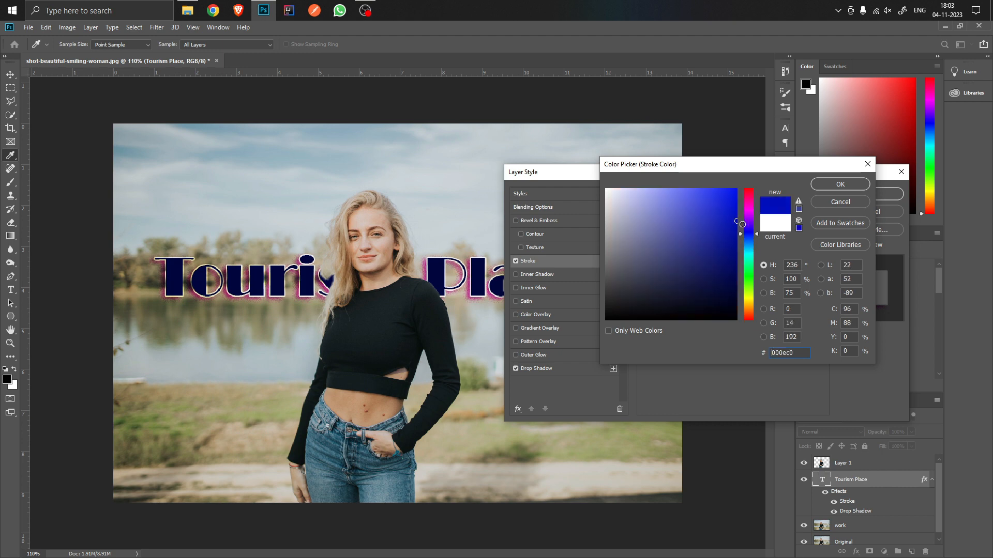
left_click_drag(656, 207, 594, 186)
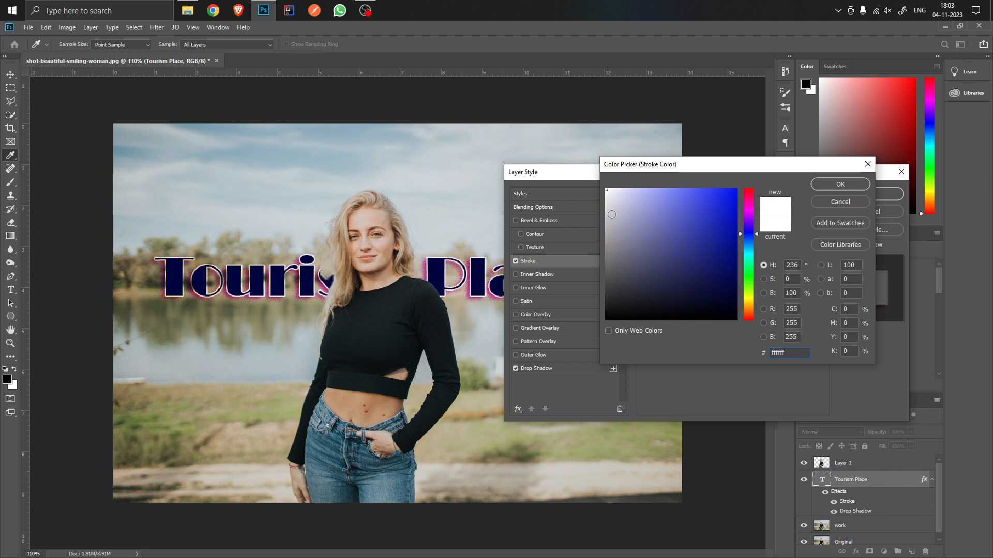
left_click(833, 187)
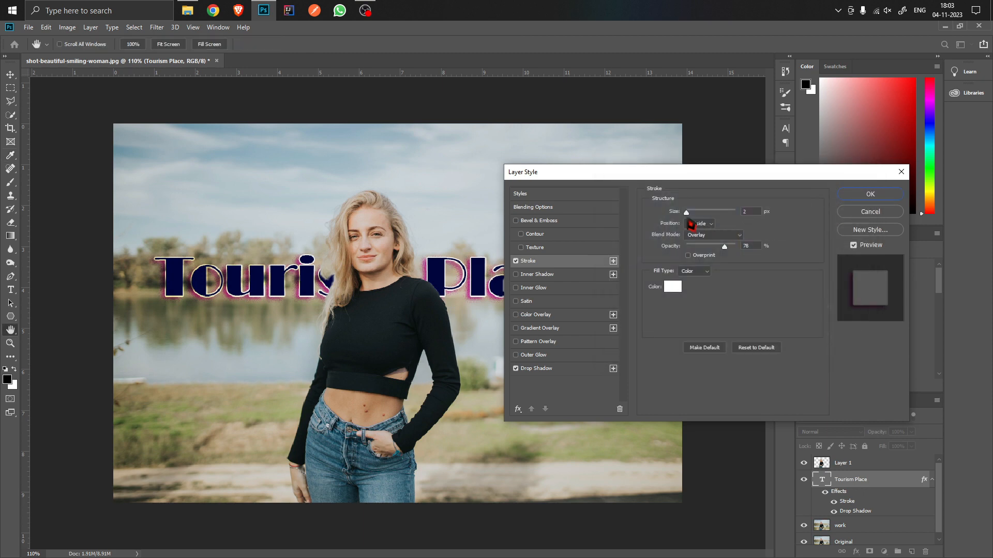
Try stroke widths of 1 px and 5 px, settle on 2 px, and apply the layer style.
mouse_move(686, 212)
left_mouse_down()
mouse_move(698, 213)
mouse_move(685, 217)
left_mouse_up()
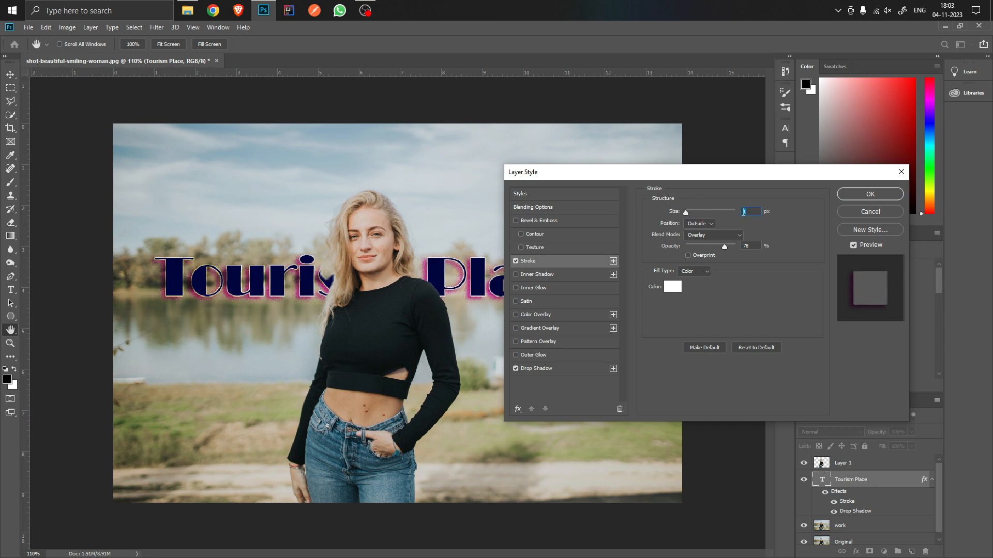
type("5")
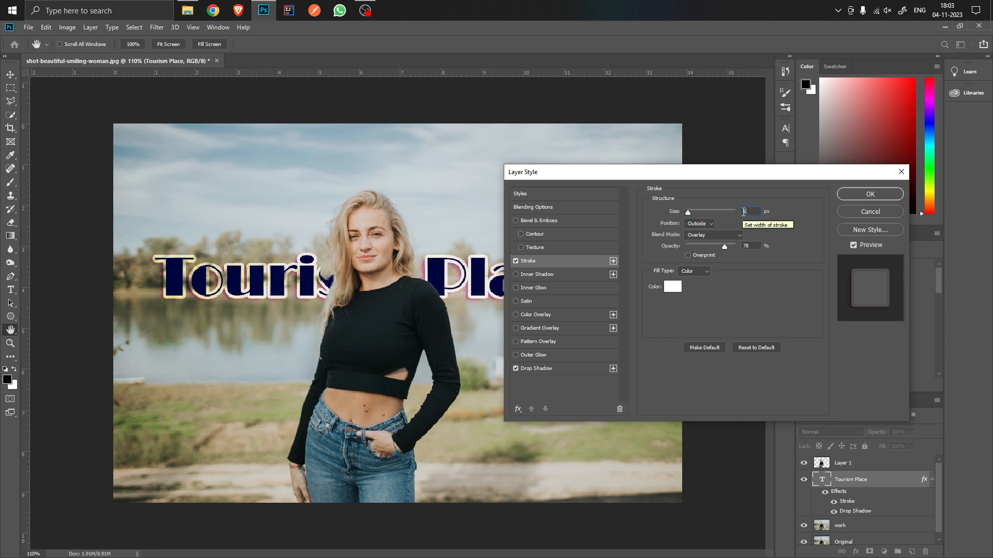
key("BackSpace")
type("2")
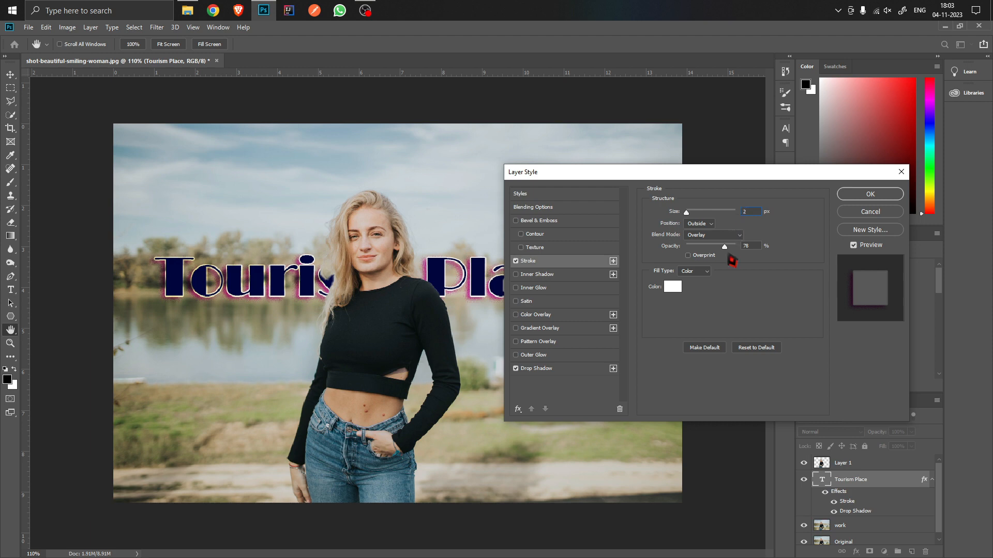
mouse_move(726, 251)
left_mouse_down()
mouse_move(705, 252)
mouse_move(726, 254)
left_mouse_up()
left_click(851, 198)
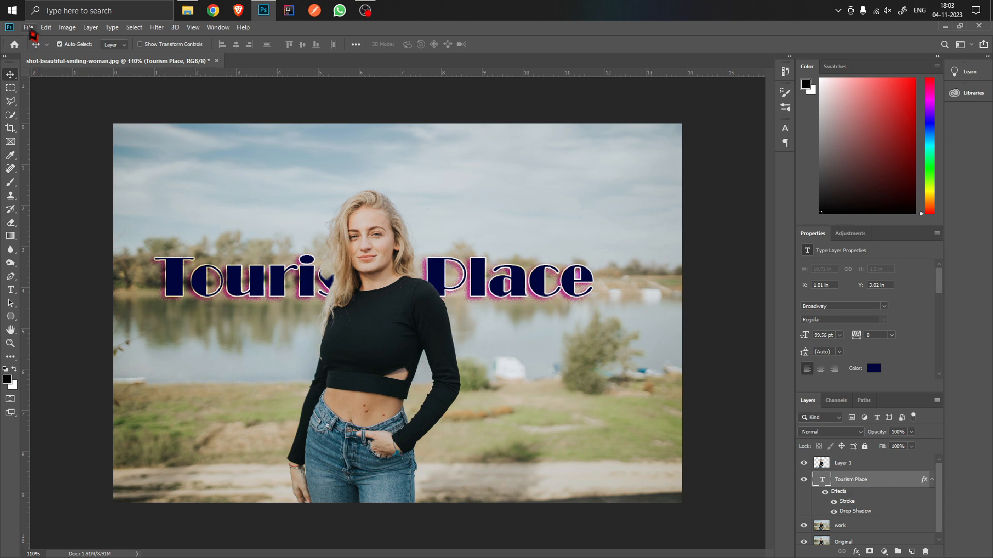
Save the image in the Saved Pictures folder as the JPEG "final.jpg" at quality 12 (Maximum), Baseline Optimized.
left_click(29, 27)
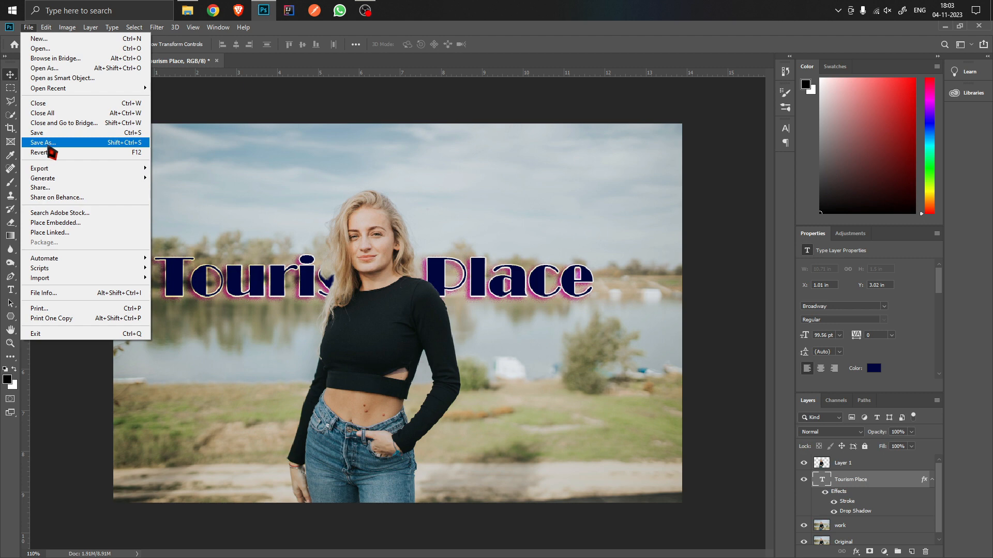
left_click(48, 146)
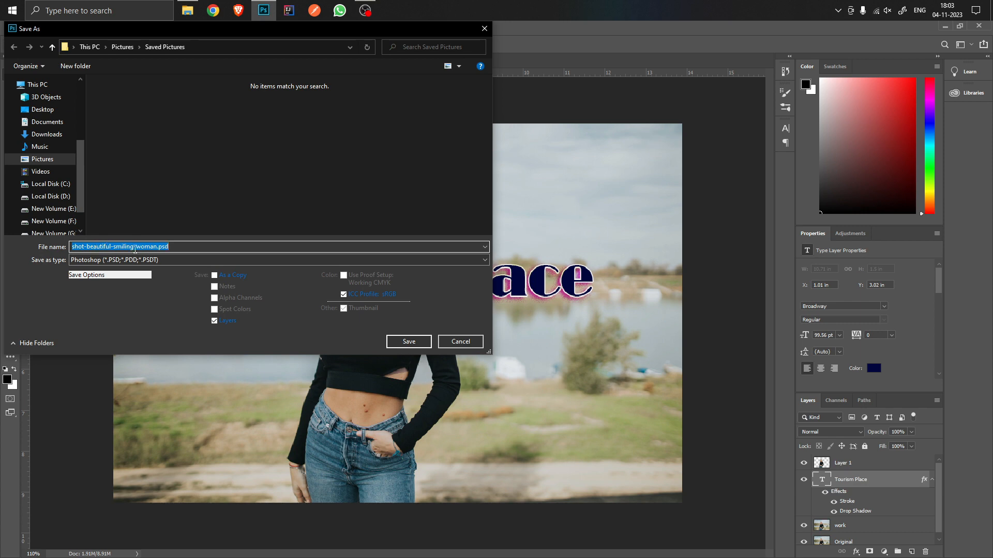
type("final")
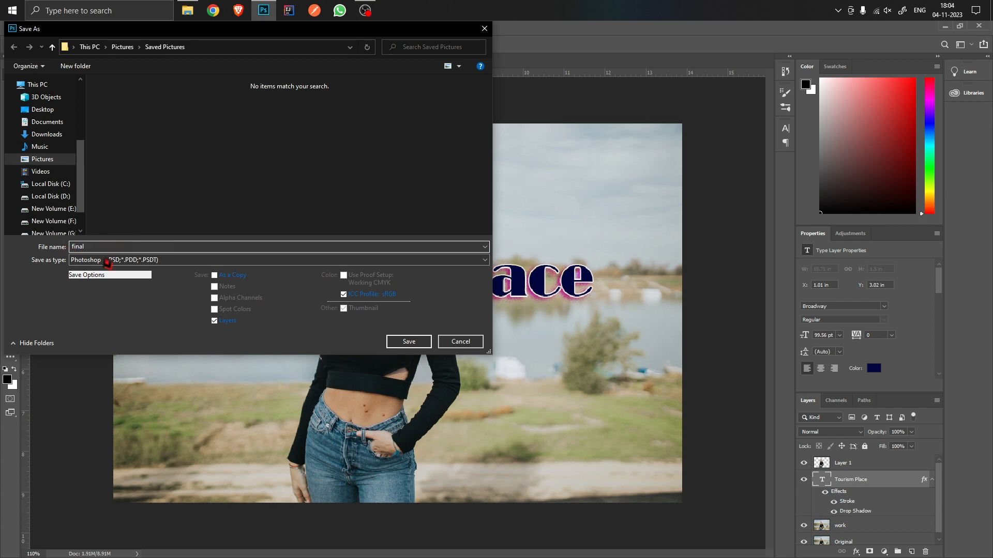
left_click(108, 260)
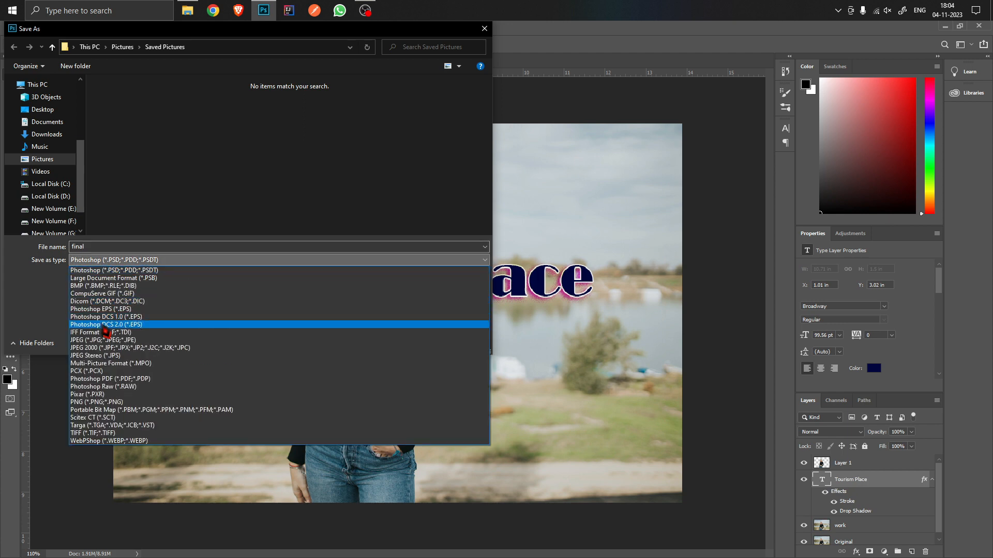
left_click(130, 341)
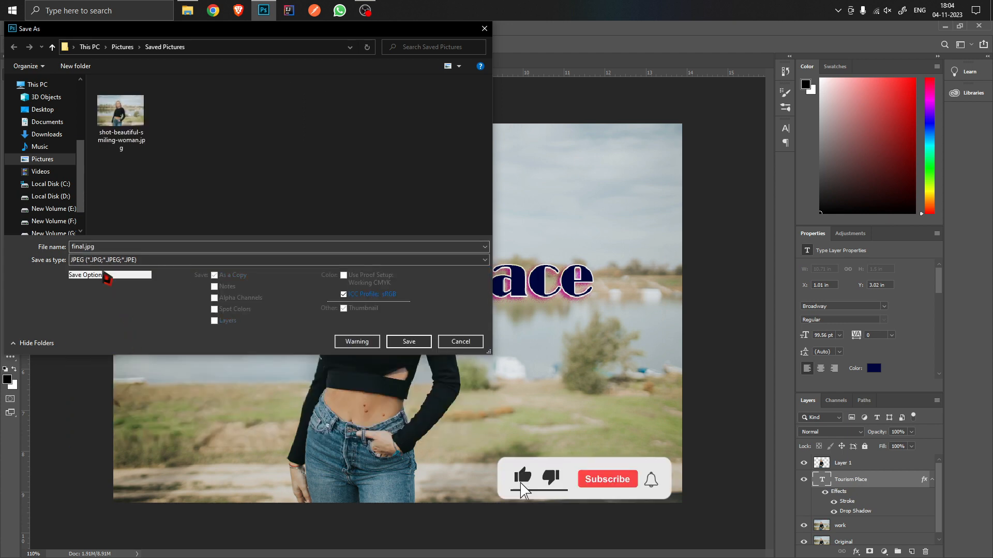
left_click(409, 344)
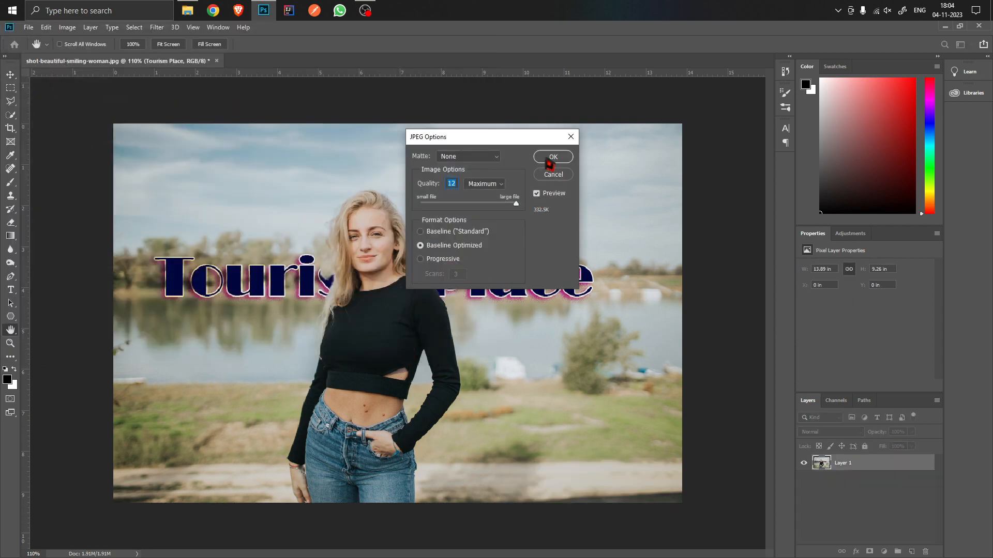
left_click(550, 160)
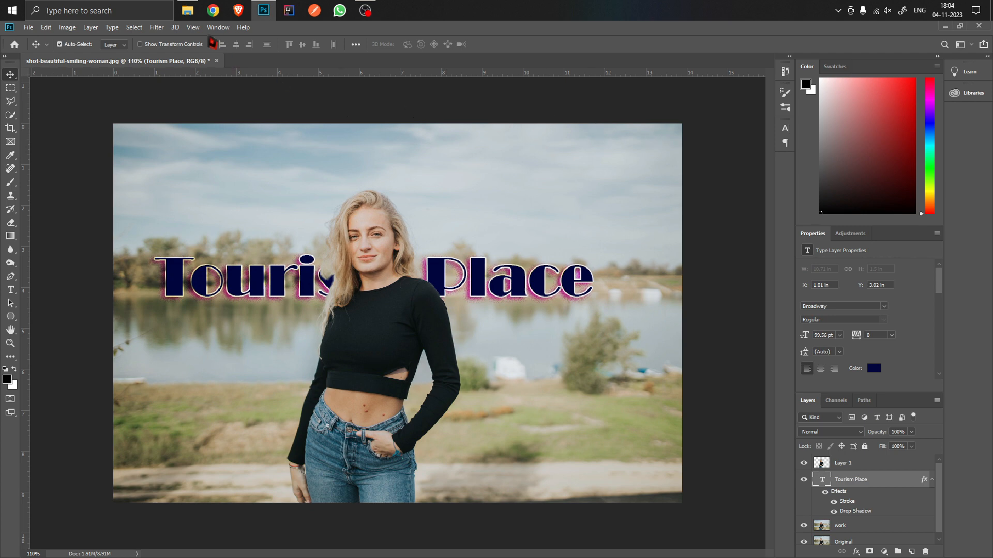
Switch to File Explorer, open shot-beautiful-smiling-woman.jpg in the photo viewer and compare it repeatedly with final.jpg.
left_click(187, 10)
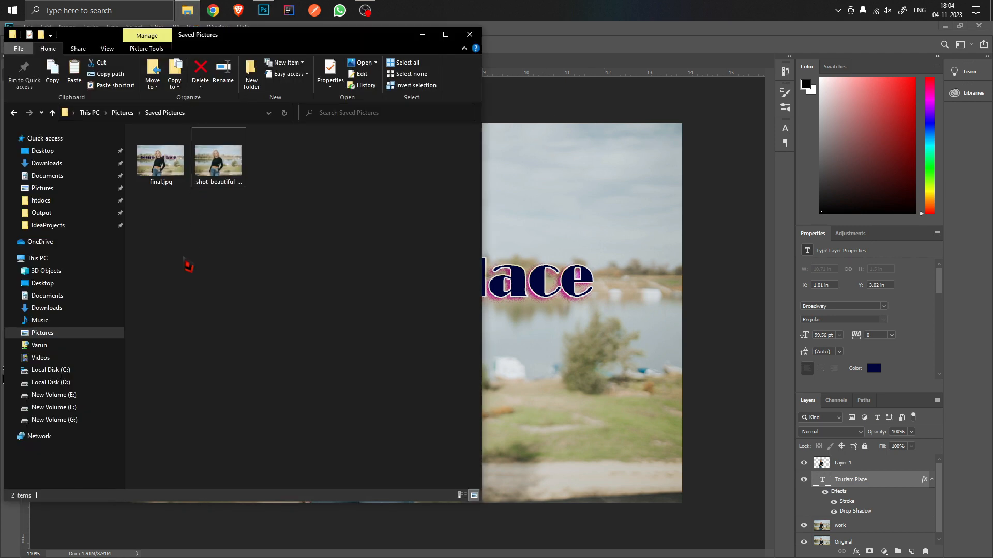
left_click(225, 181)
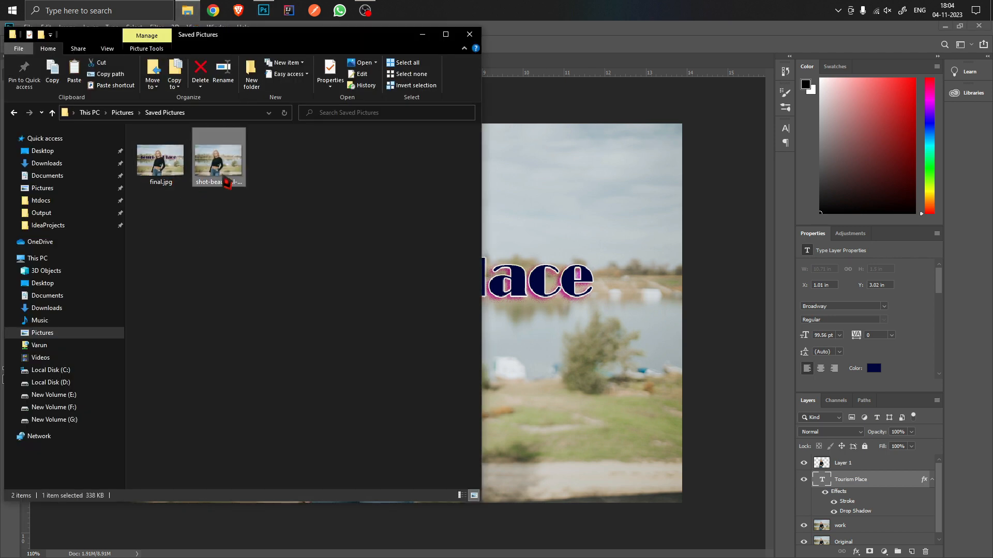
double_click(226, 182)
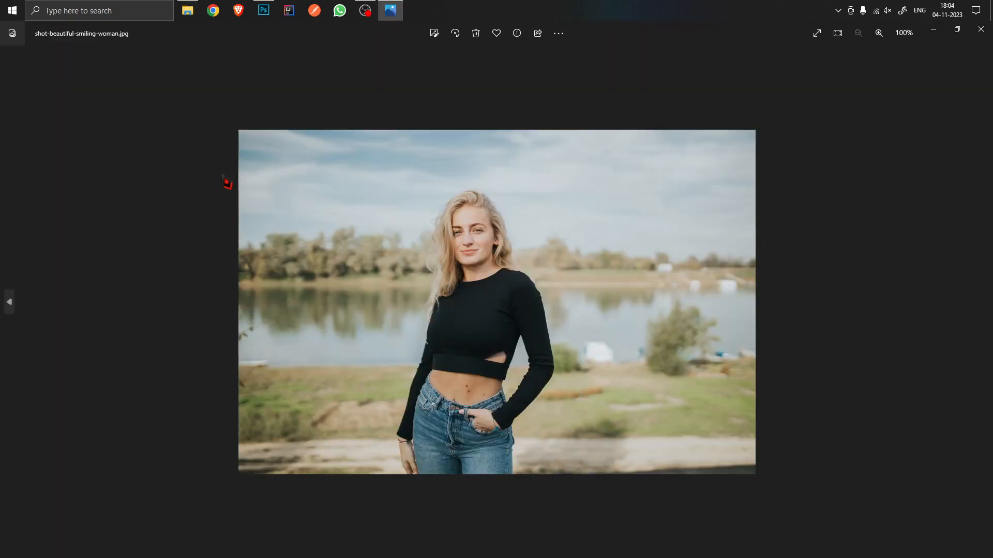
key("Left")
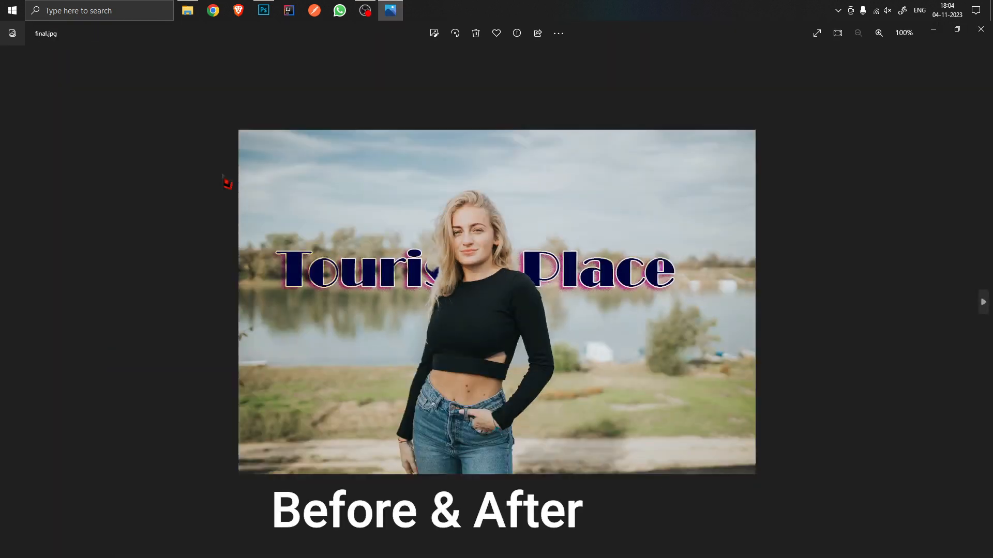
key("Right")
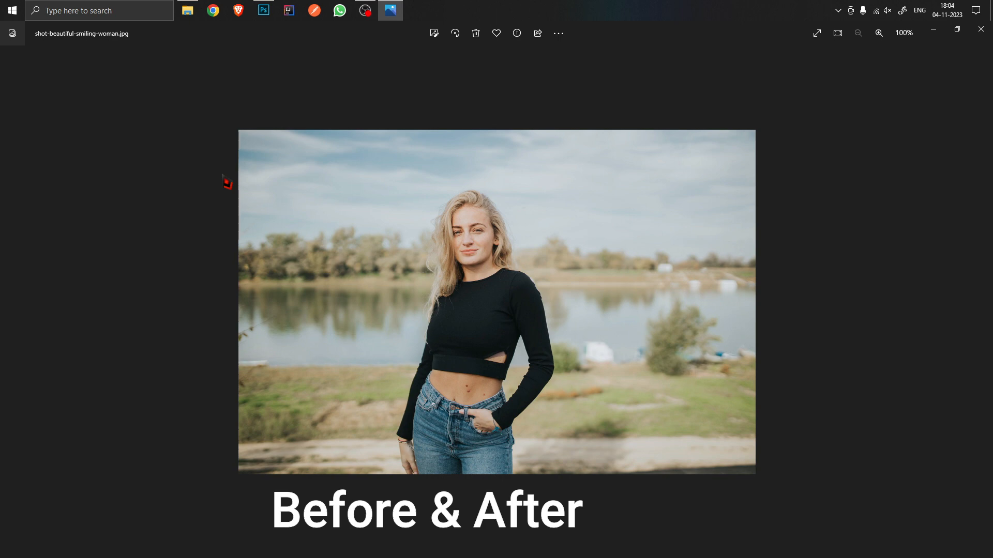
key("Left")
key("Right")
key("Left")
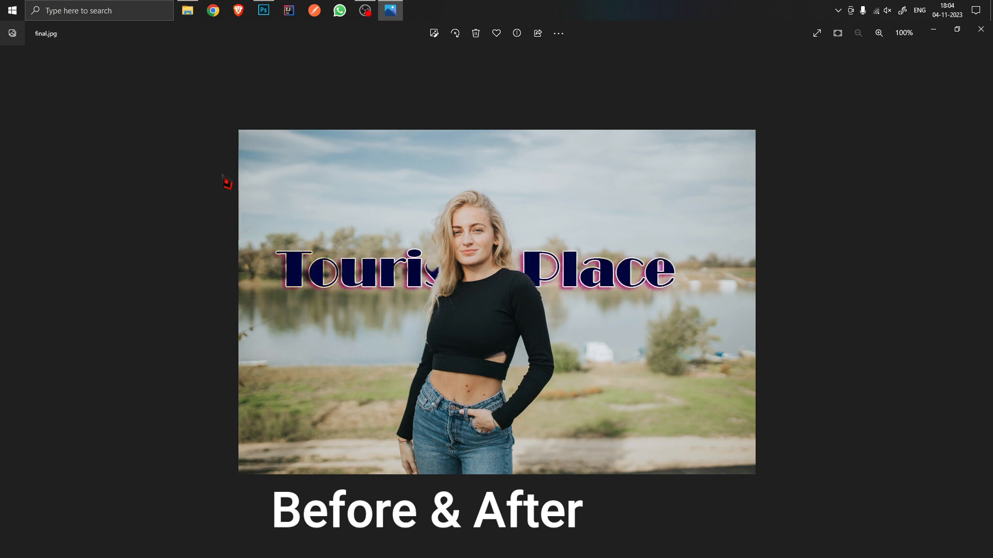
key("Right")
key("Left")
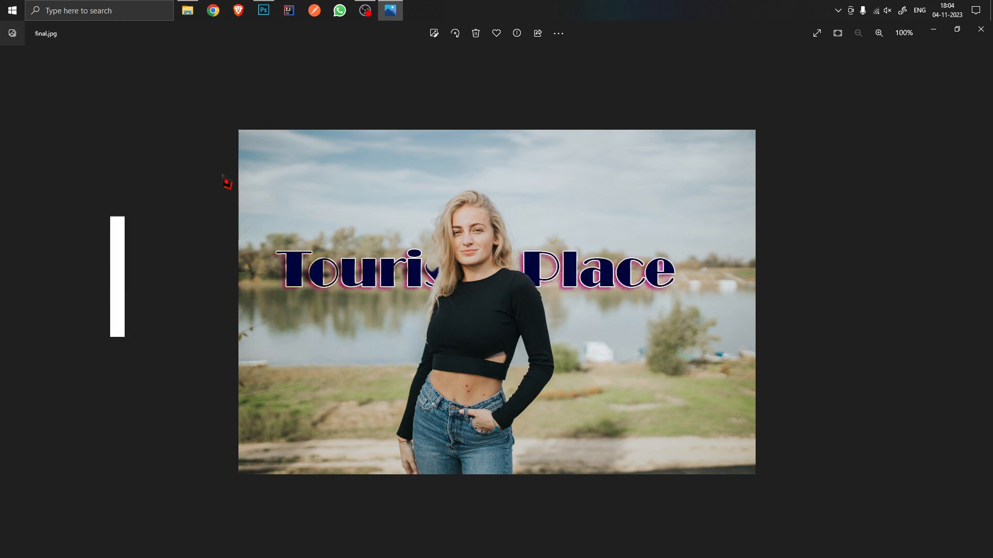